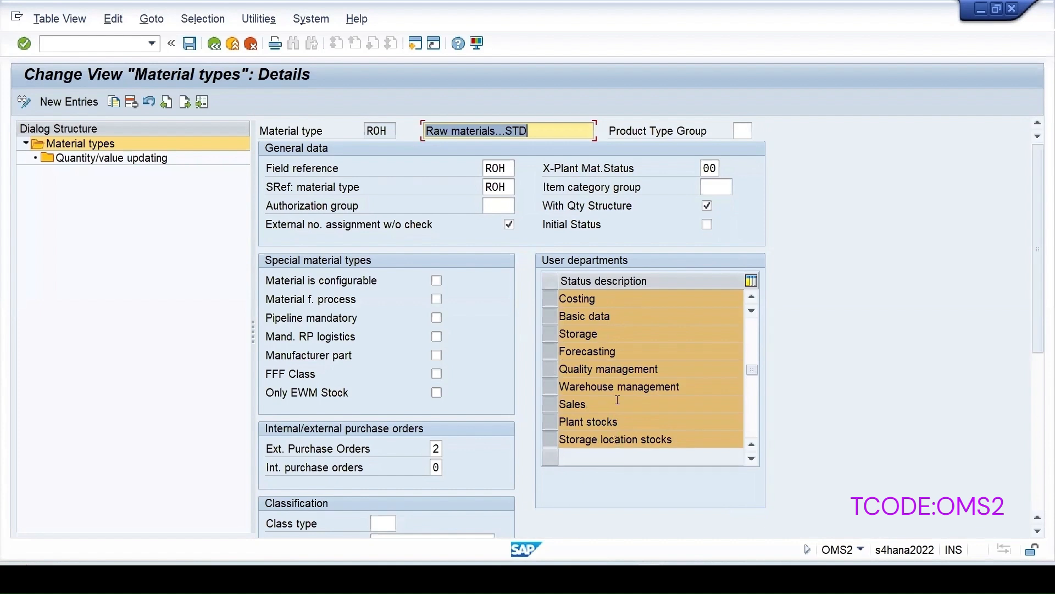
Review ROH's User departments table, then return to the material types overview.
{"action": "scroll", "coordinate": [614, 396], "scroll_direction": "up", "scroll_amount": 1}
{"action": "scroll", "coordinate": [612, 395], "scroll_direction": "down", "scroll_amount": 1}
{"action": "scroll", "coordinate": [636, 398], "scroll_direction": "up", "scroll_amount": 2}
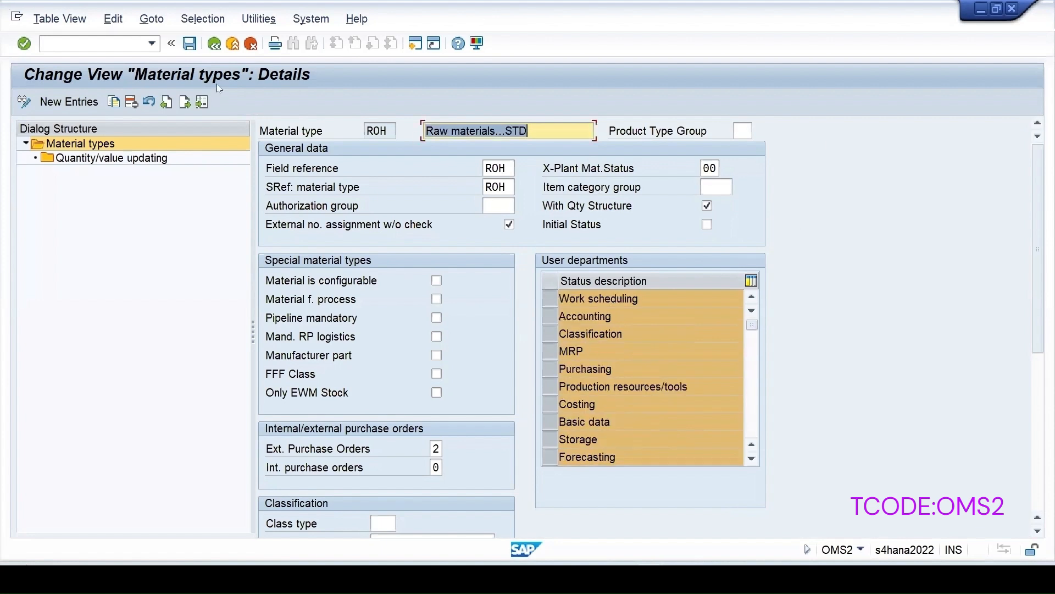
{"action": "left_click", "coordinate": [215, 43]}
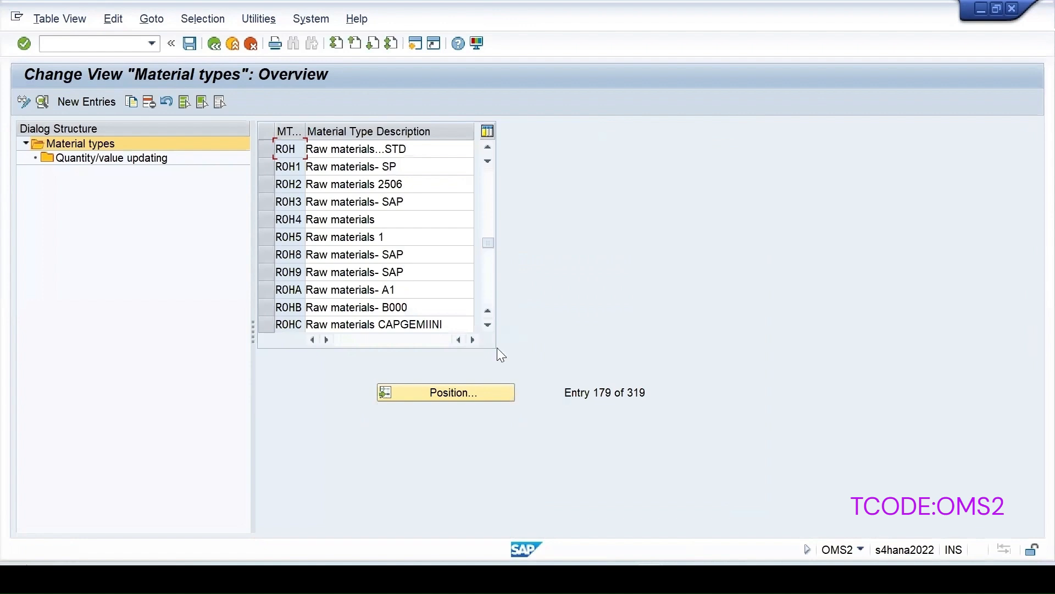
Start transaction MM04 to display material changes.
{"action": "left_click", "coordinate": [137, 44]}
{"action": "type", "text": "/"}
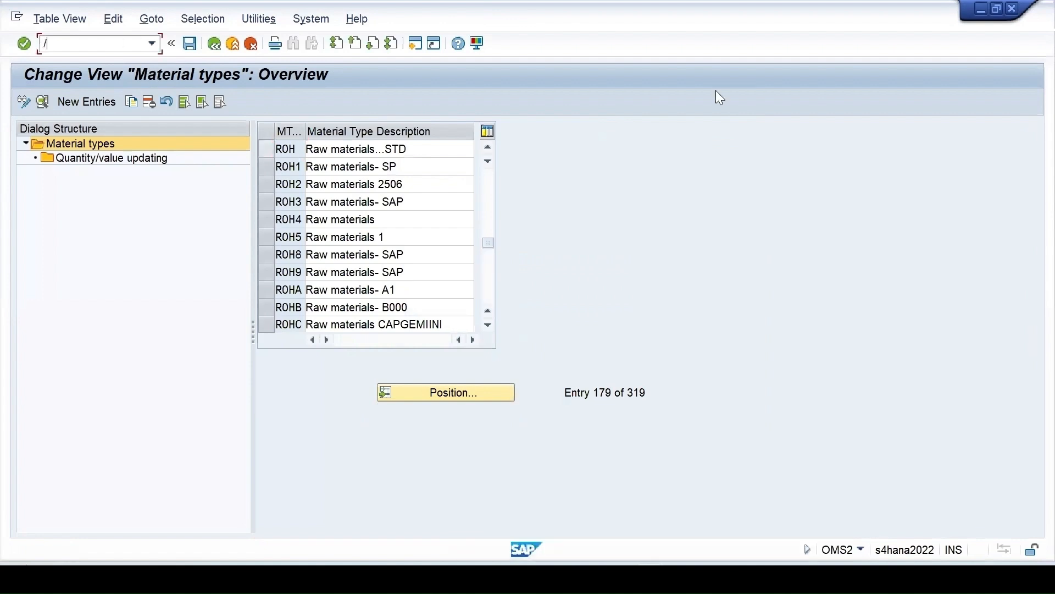
{"action": "type", "text": "nmm04"}
{"action": "key", "text": "Return"}
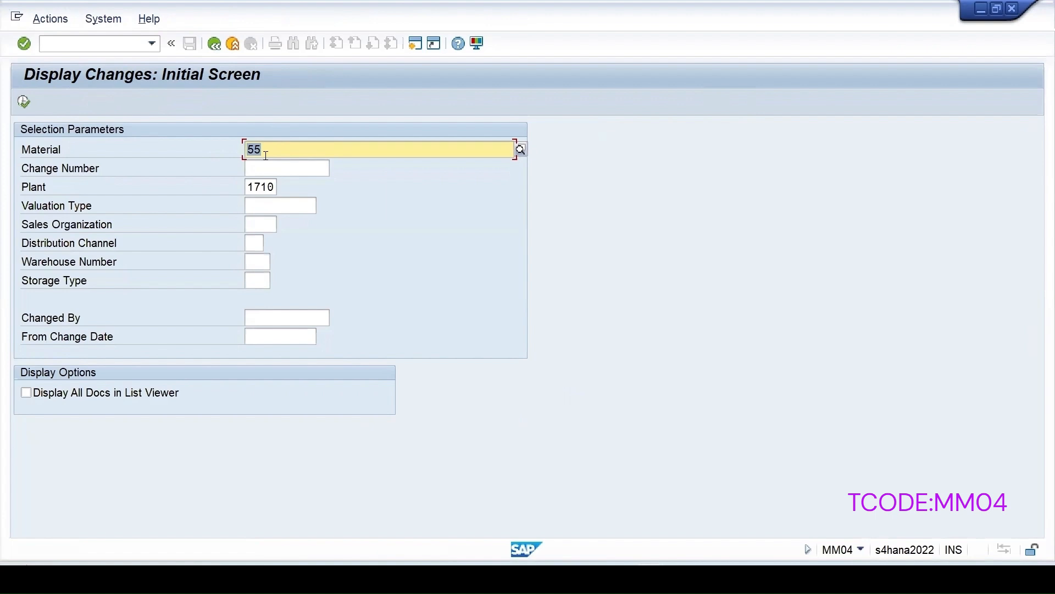
List material 55's change documents and open the 22.06.2025 MM02(MASS) change to Planned Delivery Time.
{"action": "left_click", "coordinate": [23, 101]}
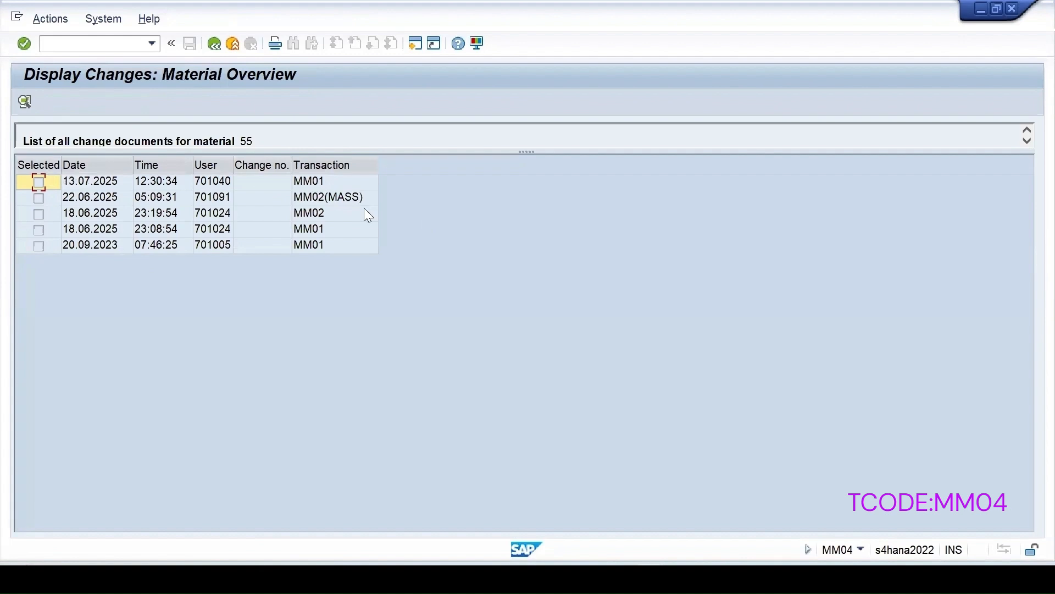
{"action": "double_click", "coordinate": [93, 195]}
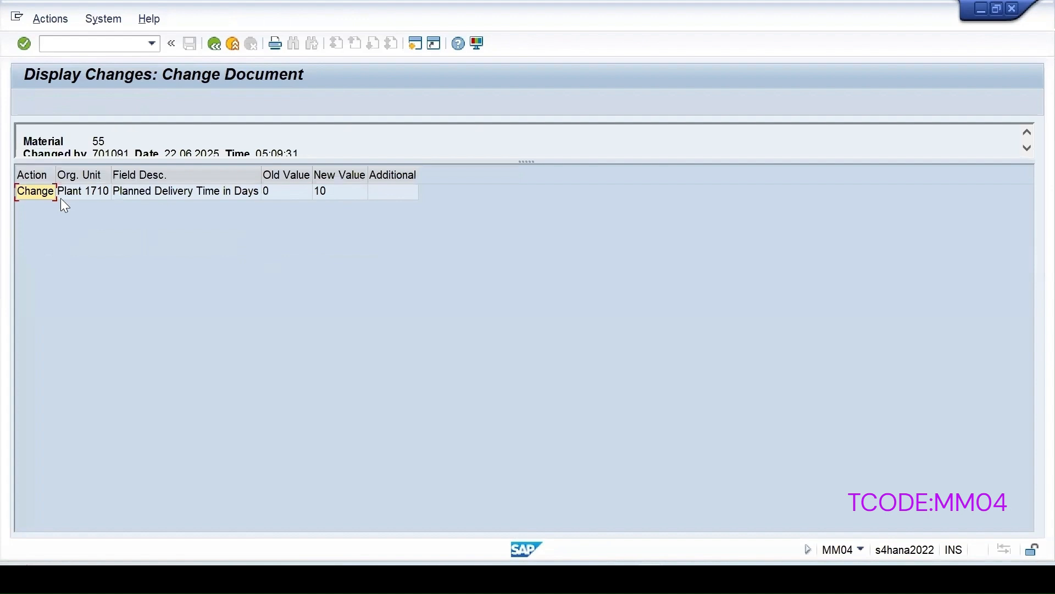
{"action": "mouse_move", "coordinate": [57, 172]}
{"action": "left_mouse_down"}
{"action": "mouse_move", "coordinate": [91, 177]}
{"action": "mouse_move", "coordinate": [95, 202]}
{"action": "left_mouse_up"}
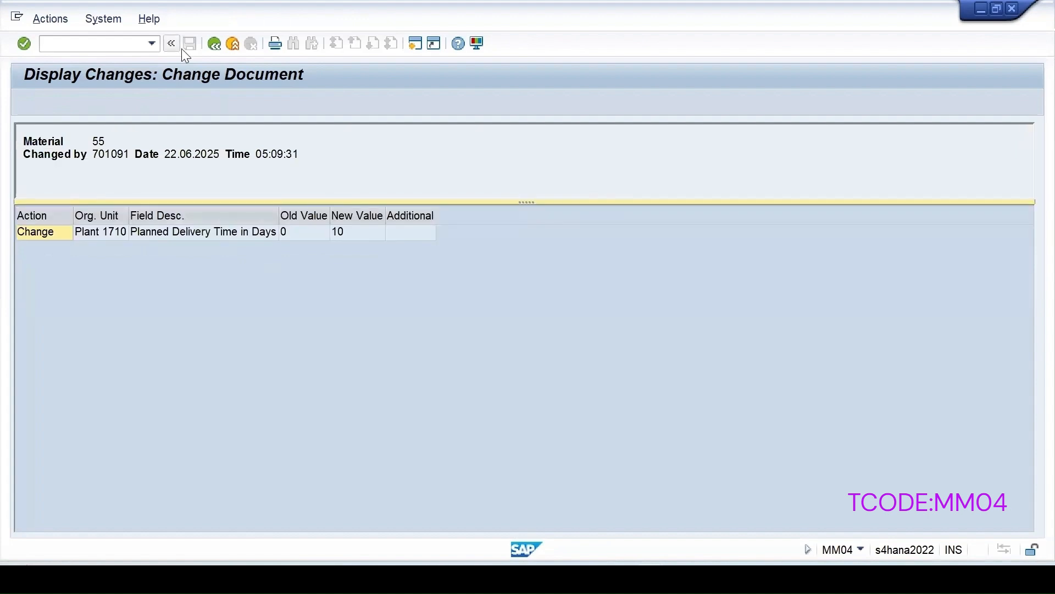
{"action": "left_click", "coordinate": [207, 43]}
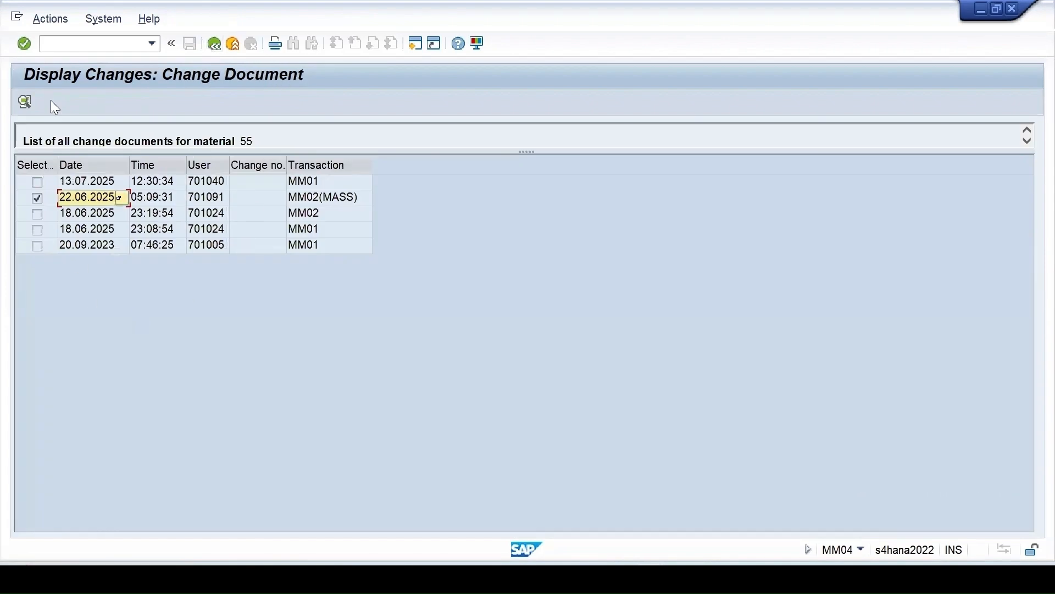
{"action": "left_click", "coordinate": [26, 101]}
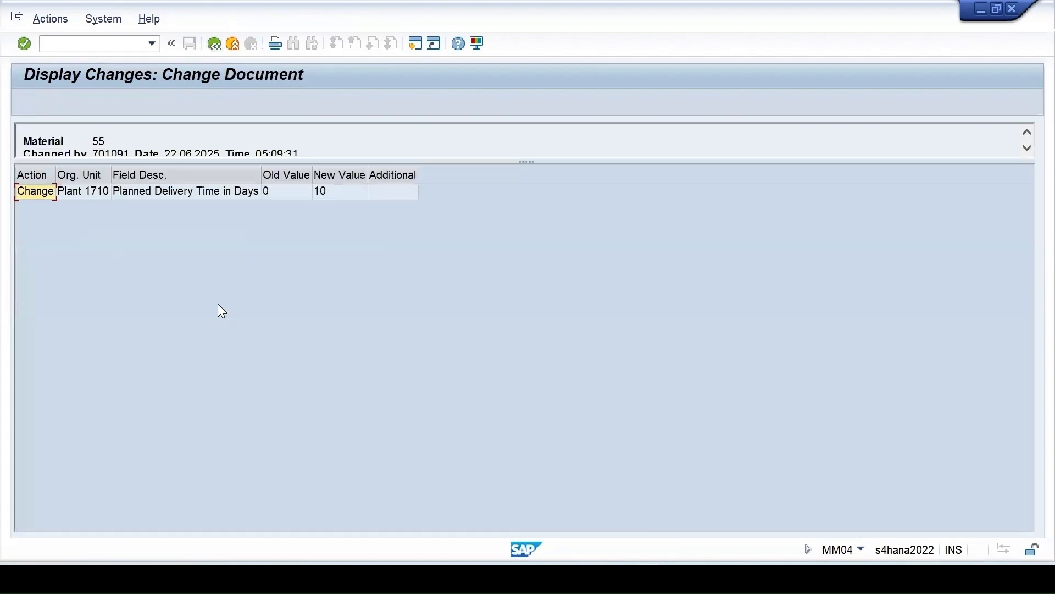
{"action": "left_click", "coordinate": [213, 43]}
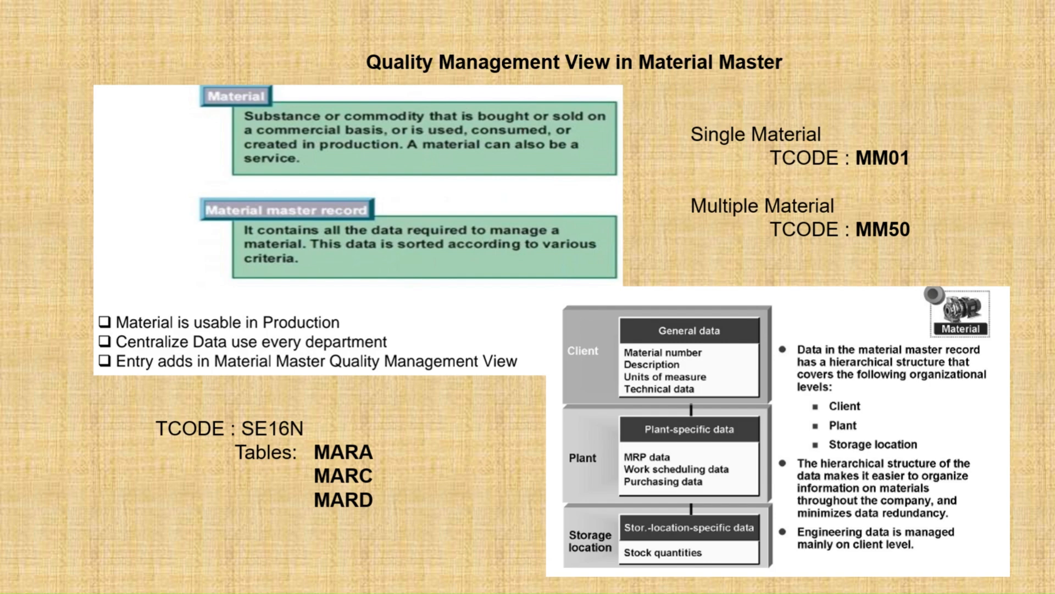
Advance the slideshow to the Material Type slide.
{"action": "key", "text": "Right"}
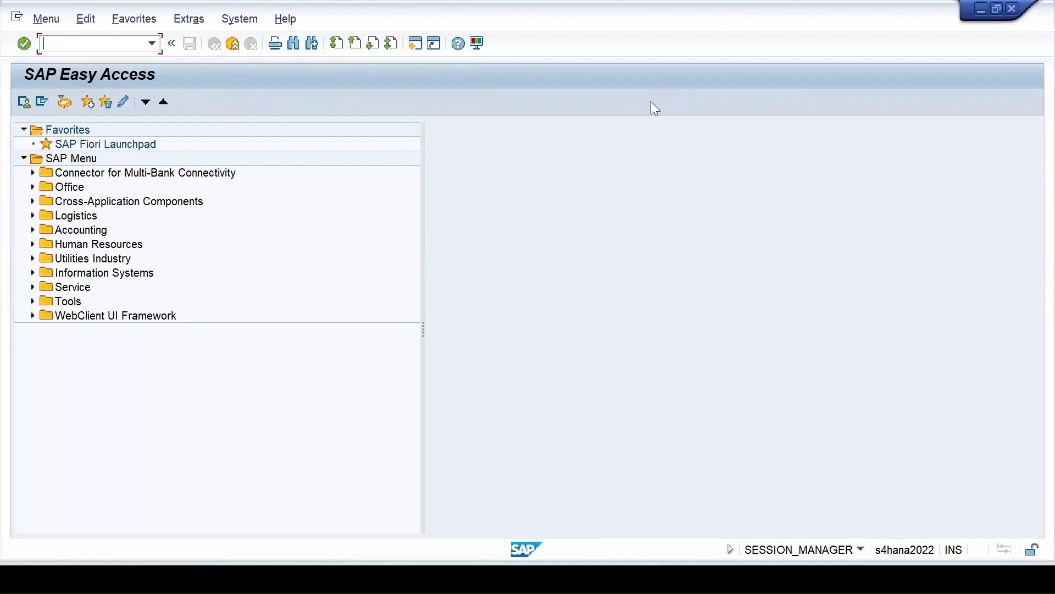
Start the MM60 Materials List and browse the material type value list without choosing one.
{"action": "type", "text": "mm60"}
{"action": "key", "text": "Return"}
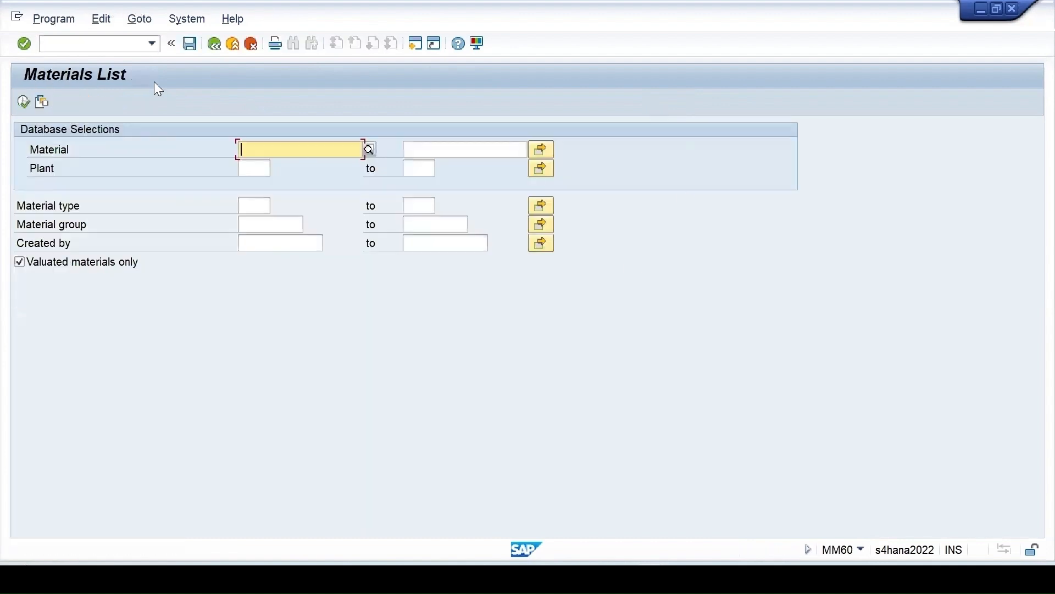
{"action": "left_click", "coordinate": [245, 206]}
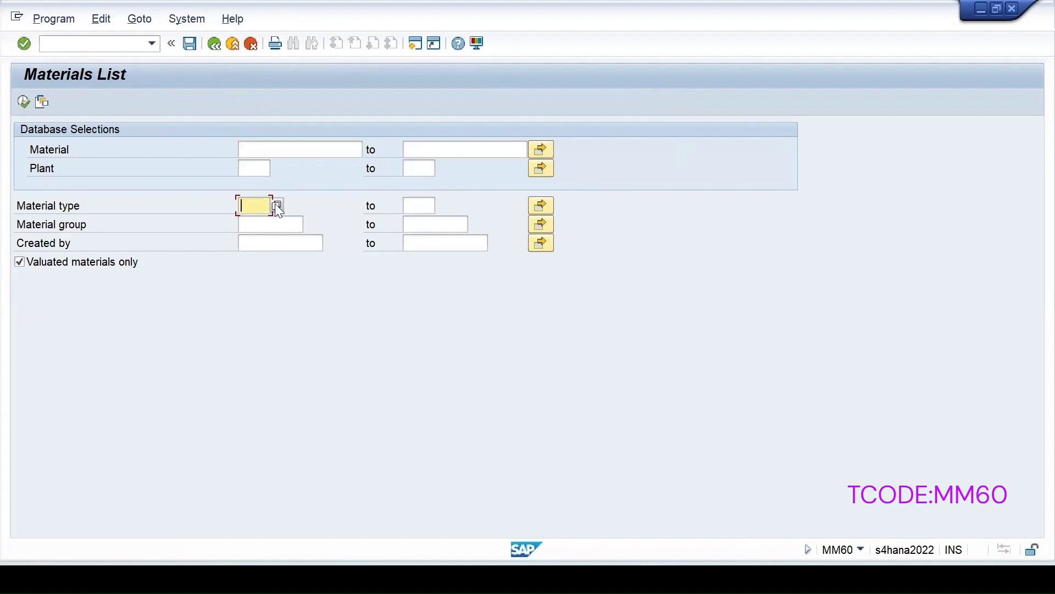
{"action": "left_click", "coordinate": [277, 206]}
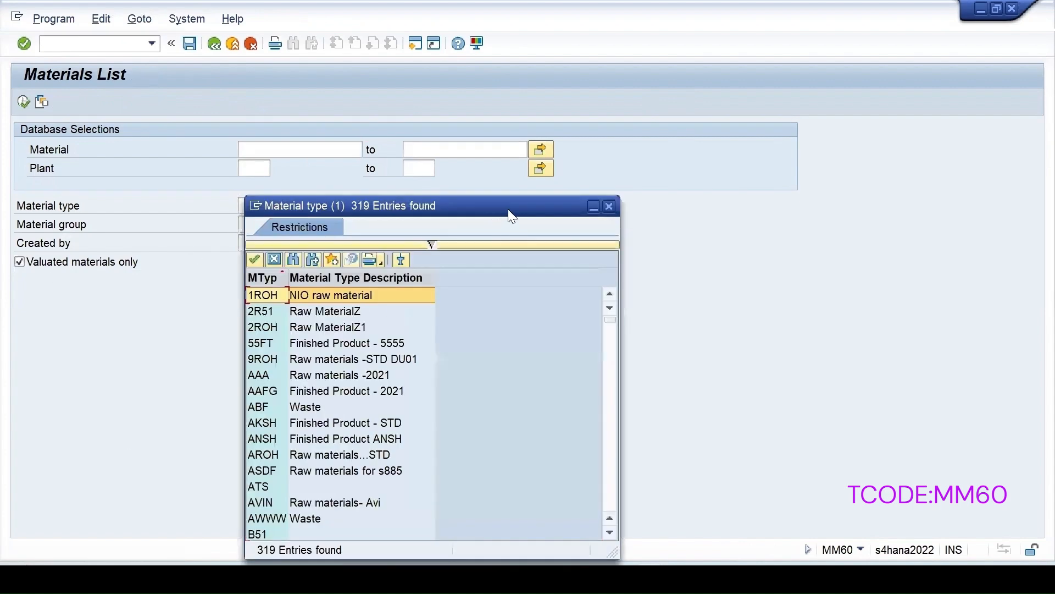
{"action": "left_click_drag", "start_coordinate": [516, 208], "coordinate": [645, 99]}
{"action": "scroll", "coordinate": [520, 317], "scroll_direction": "down", "scroll_amount": 5}
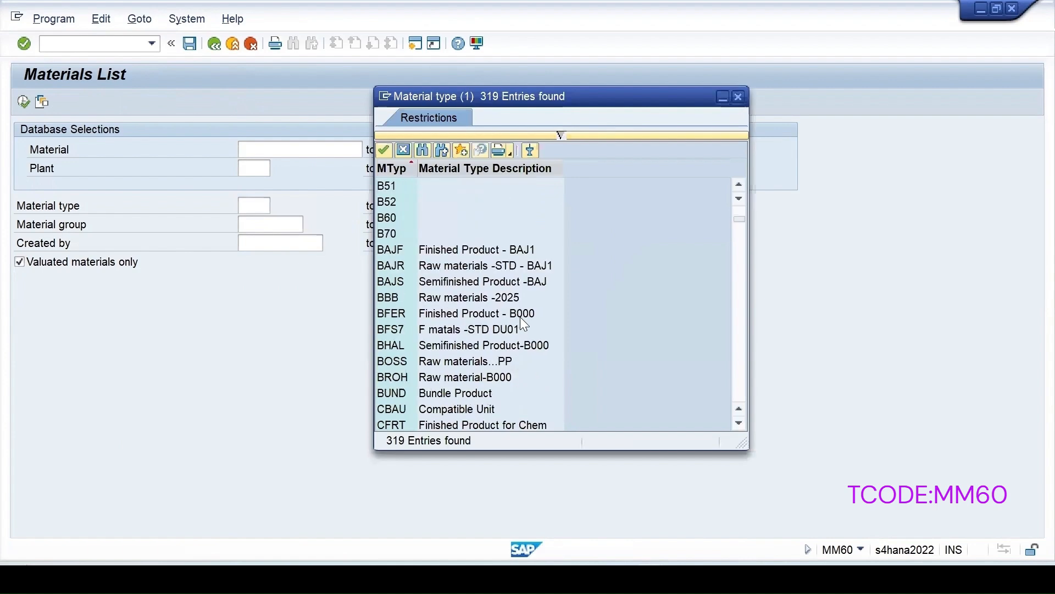
{"action": "scroll", "coordinate": [520, 319], "scroll_direction": "down", "scroll_amount": 4}
{"action": "scroll", "coordinate": [520, 317], "scroll_direction": "down", "scroll_amount": 4}
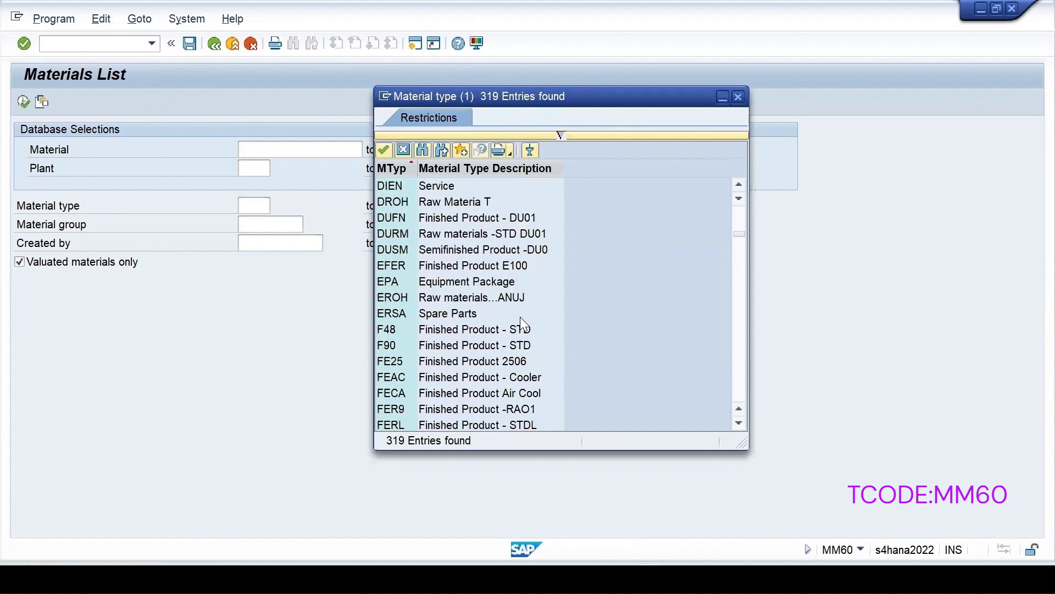
{"action": "scroll", "coordinate": [520, 316], "scroll_direction": "down", "scroll_amount": 4}
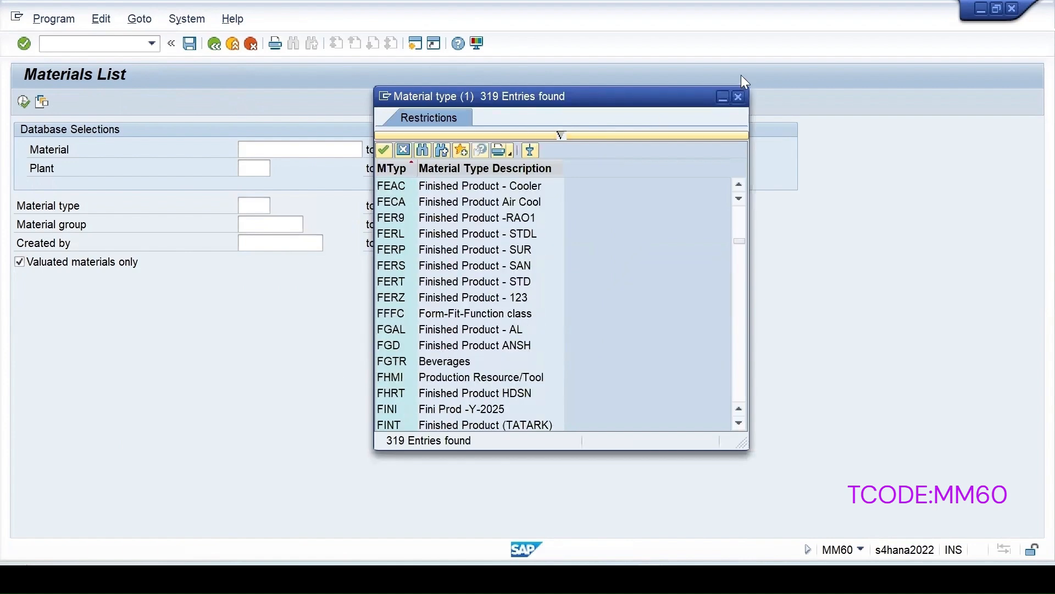
{"action": "left_click", "coordinate": [738, 96]}
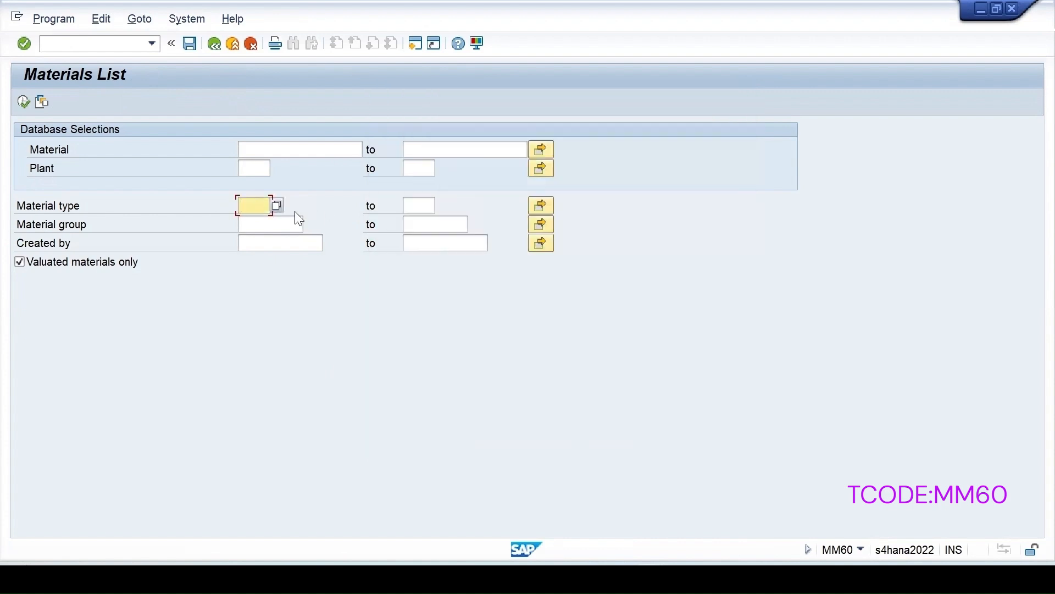
Run the Materials List for material type ROH at plant 1710.
{"action": "type", "text": "roh"}
{"action": "left_click", "coordinate": [253, 168]}
{"action": "type", "text": "171"}
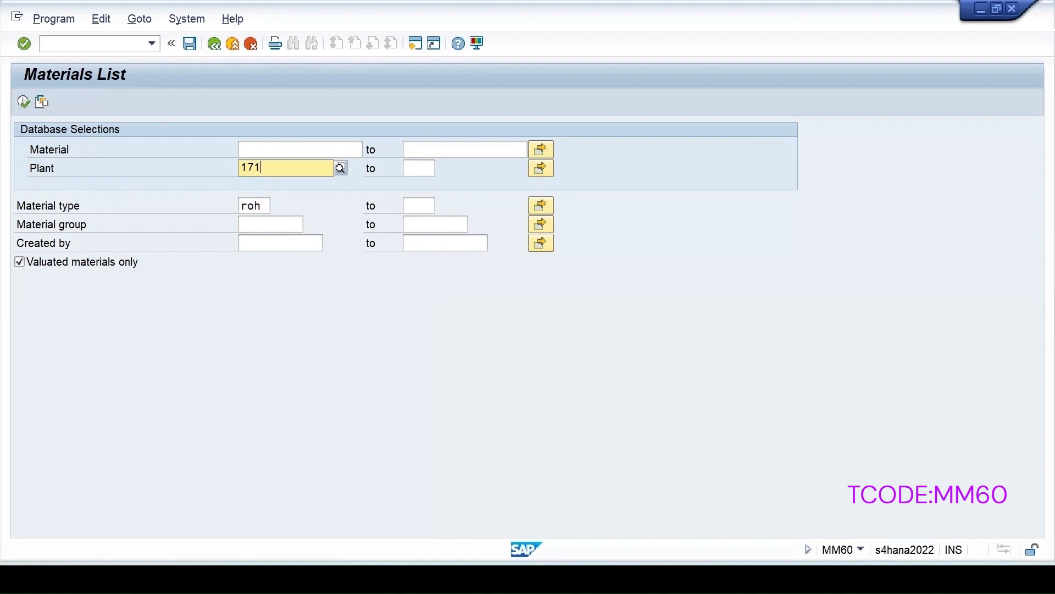
{"action": "type", "text": "0"}
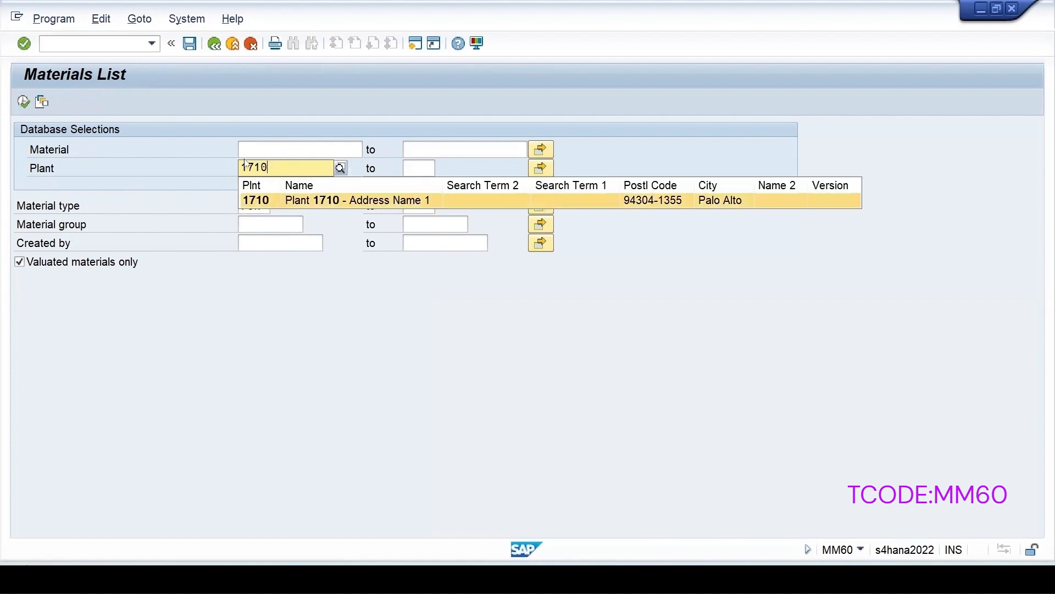
{"action": "left_click", "coordinate": [255, 200]}
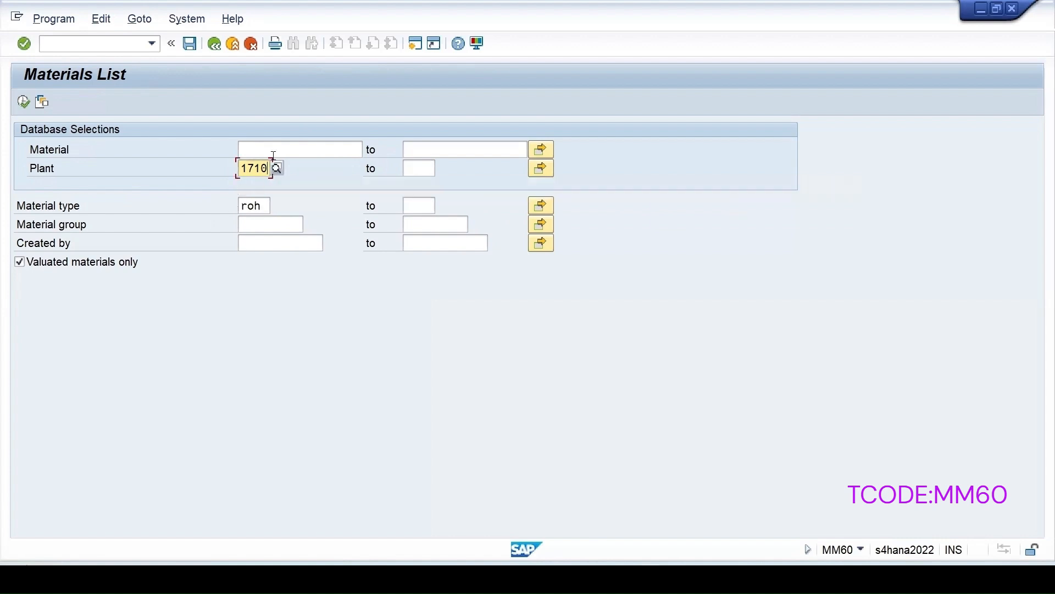
{"action": "left_click", "coordinate": [305, 177]}
{"action": "left_click", "coordinate": [24, 101]}
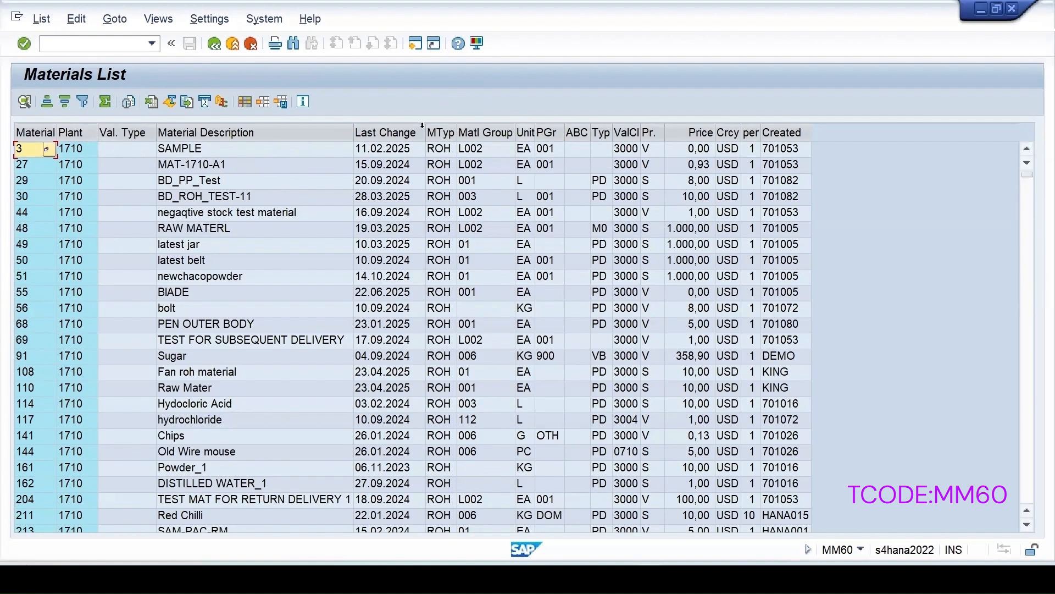
Select material 3 SAMPLE in the list and open a new SAP session window.
{"action": "left_click", "coordinate": [441, 150]}
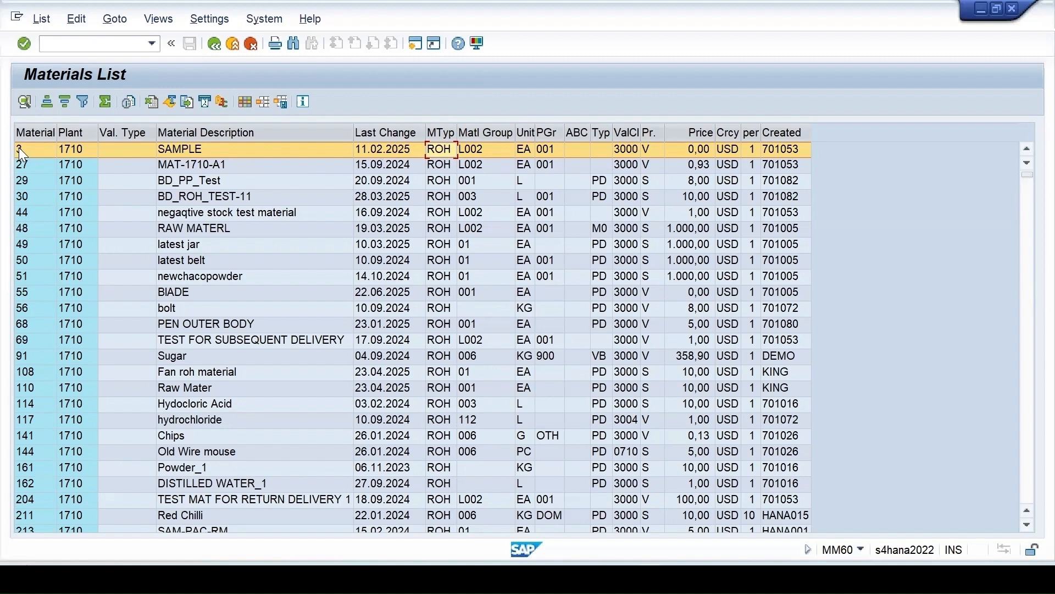
{"action": "left_click", "coordinate": [416, 44]}
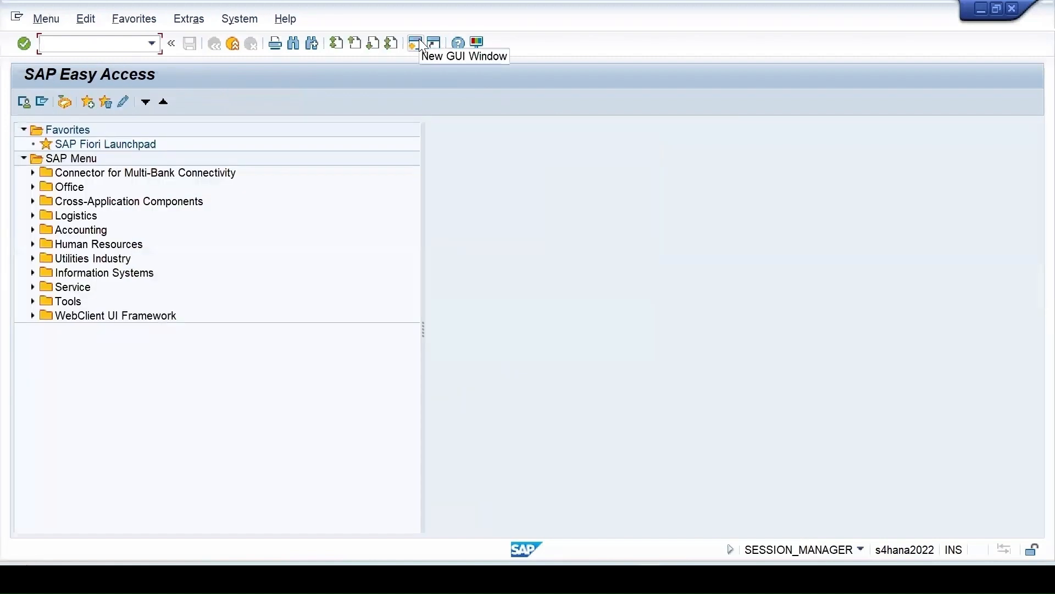
Start MM02 in the new session and check MM60 in the transaction history.
{"action": "type", "text": "mm02"}
{"action": "key", "text": "Return"}
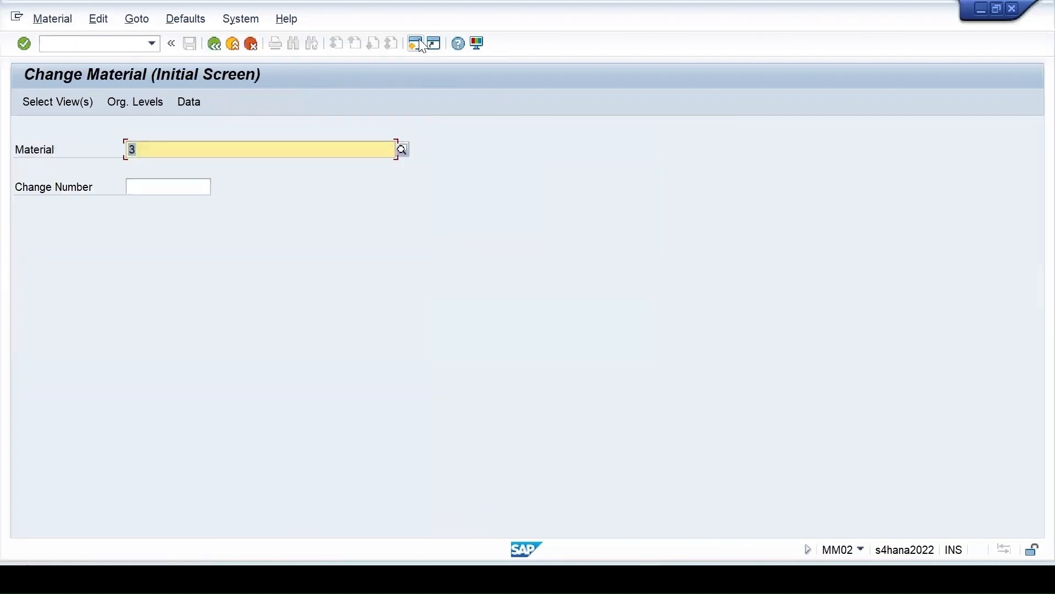
{"action": "left_click", "coordinate": [152, 44]}
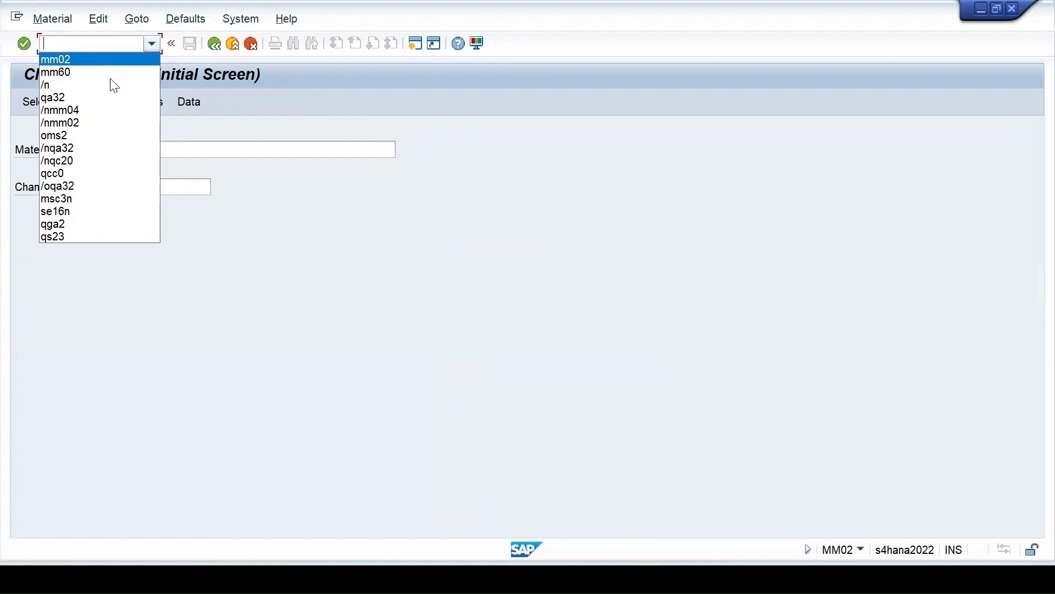
{"action": "left_click", "coordinate": [61, 72]}
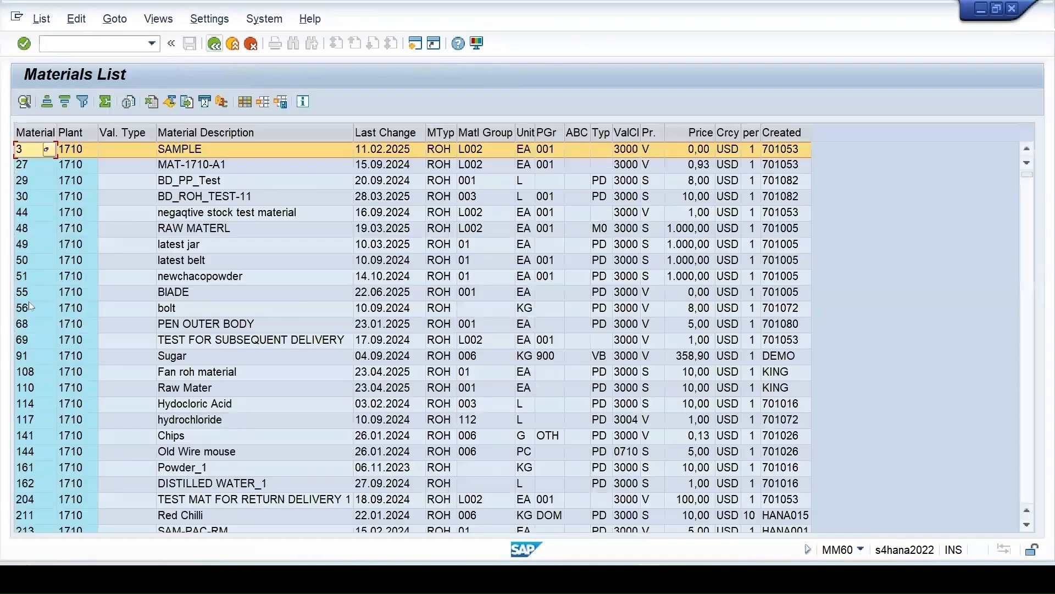
{"action": "mouse_move", "coordinate": [650, 579]}
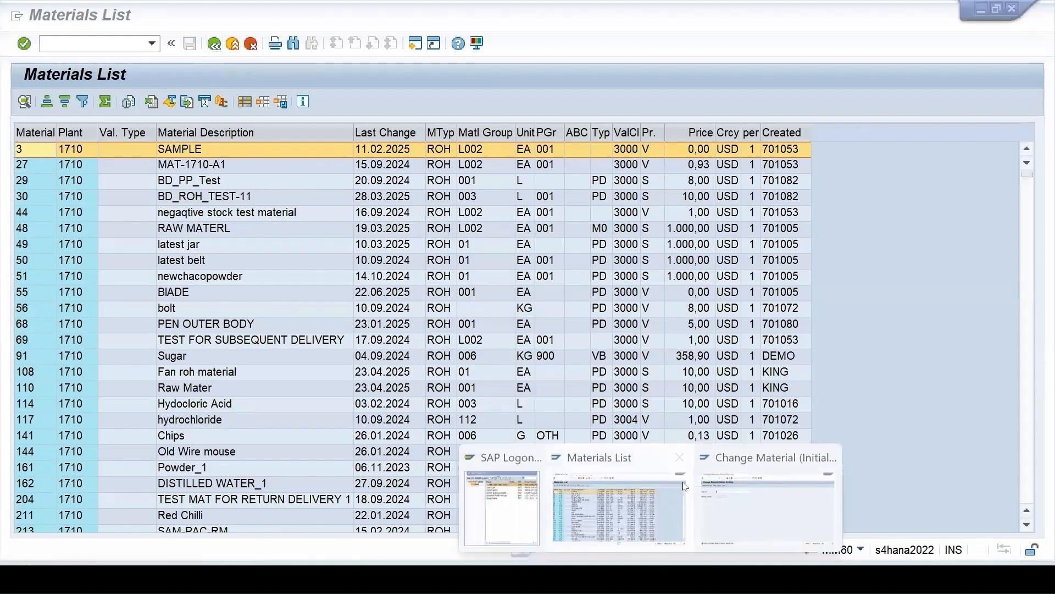
{"action": "left_click", "coordinate": [762, 495]}
Open material 55 in MM02 for plant 1710, picked from the plant list.
{"action": "type", "text": "55"}
{"action": "key", "text": "Return"}
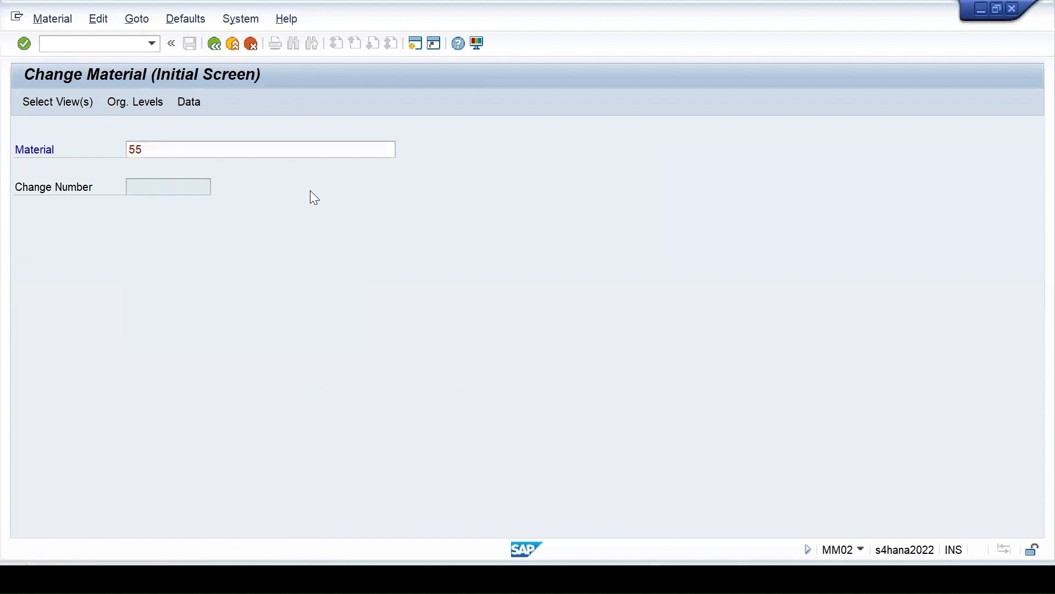
{"action": "left_click", "coordinate": [453, 471]}
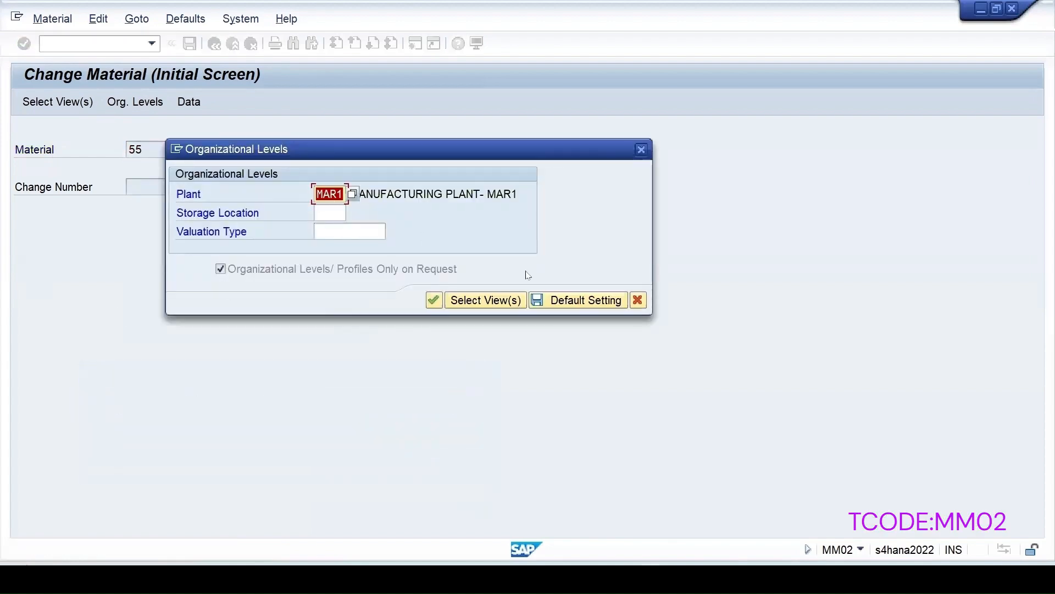
{"action": "key", "text": "Return"}
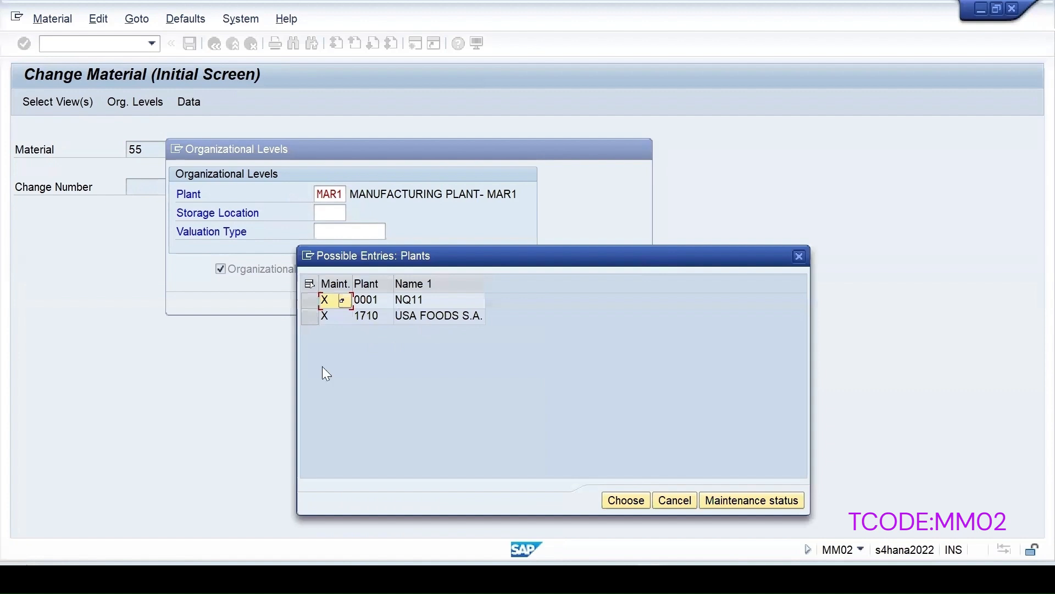
{"action": "double_click", "coordinate": [360, 315]}
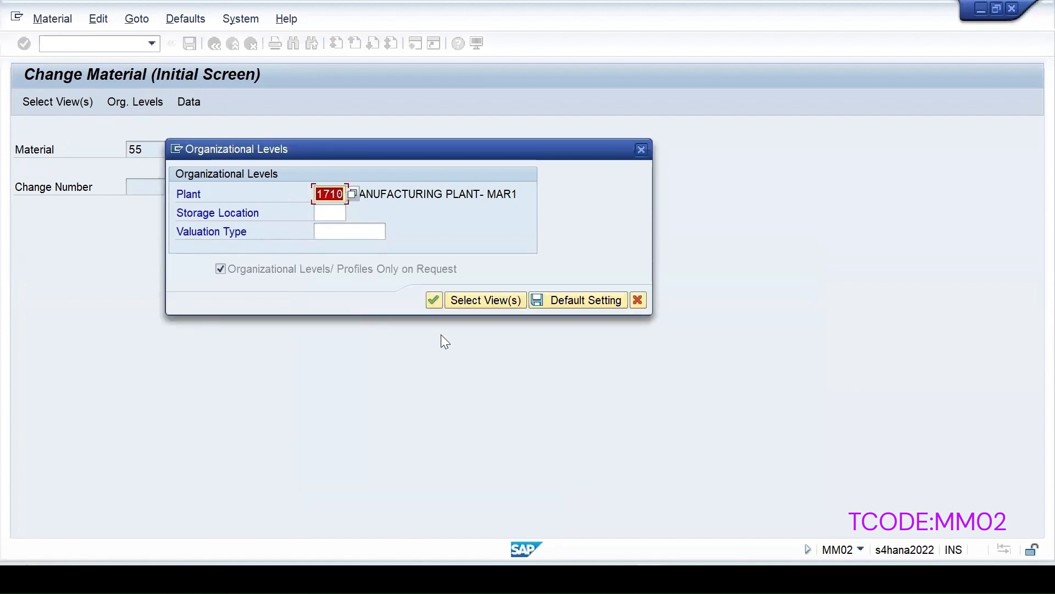
{"action": "left_click", "coordinate": [433, 301]}
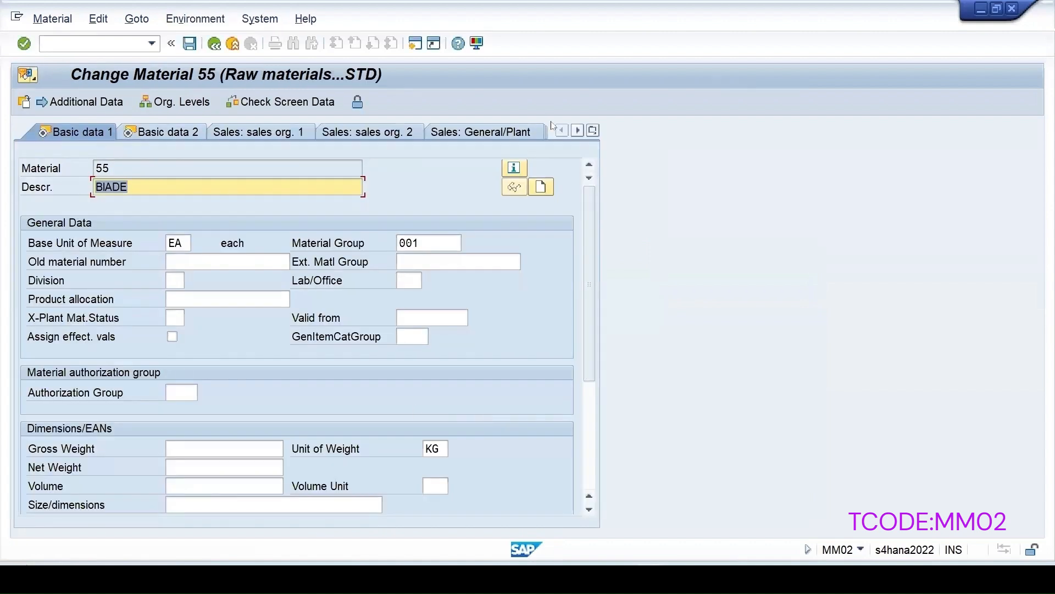
{"action": "left_click", "coordinate": [594, 131]}
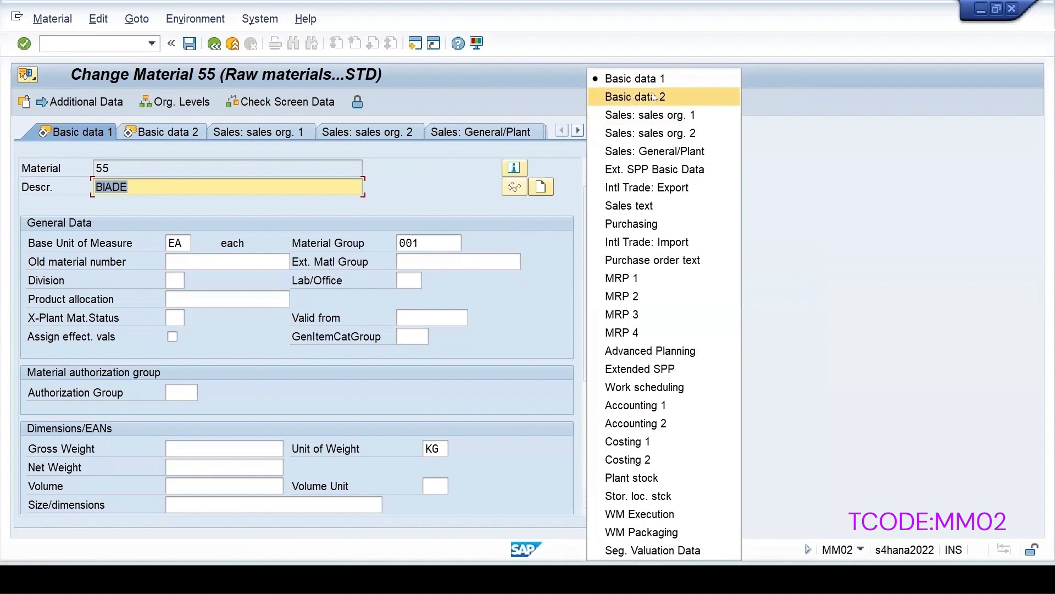
{"action": "left_click", "coordinate": [625, 99]}
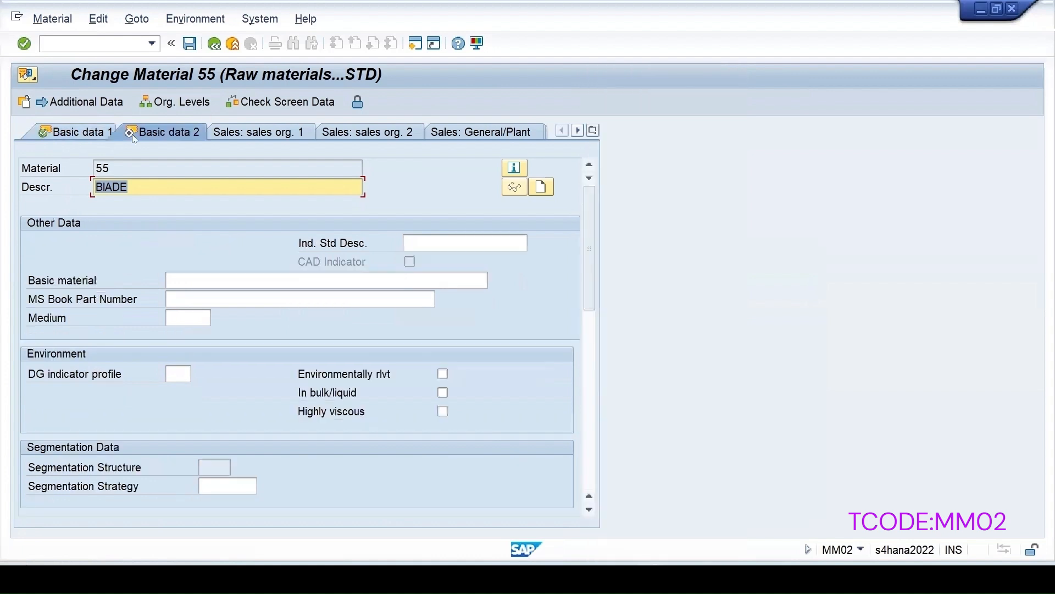
{"action": "left_click", "coordinate": [77, 132]}
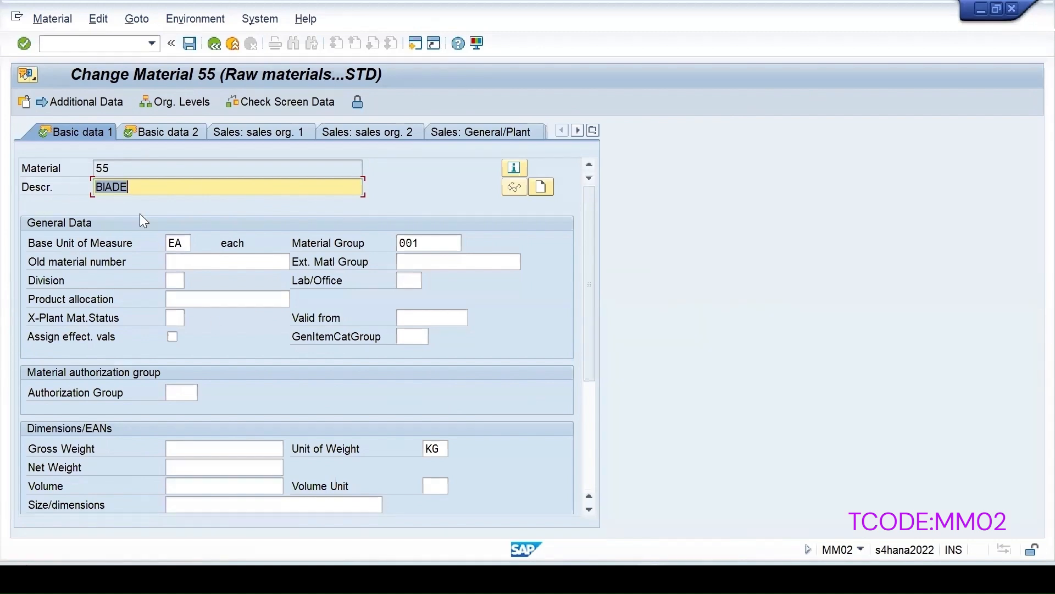
{"action": "left_click", "coordinate": [138, 136]}
{"action": "left_click", "coordinate": [82, 132]}
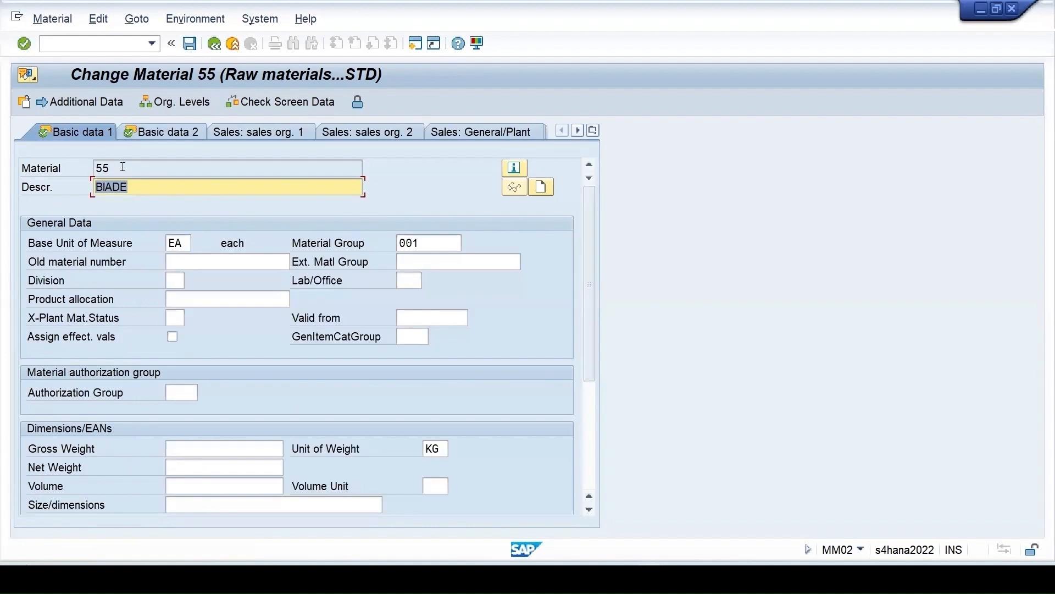
{"action": "left_click_drag", "start_coordinate": [118, 168], "coordinate": [3, 169]}
{"action": "left_click", "coordinate": [594, 131]}
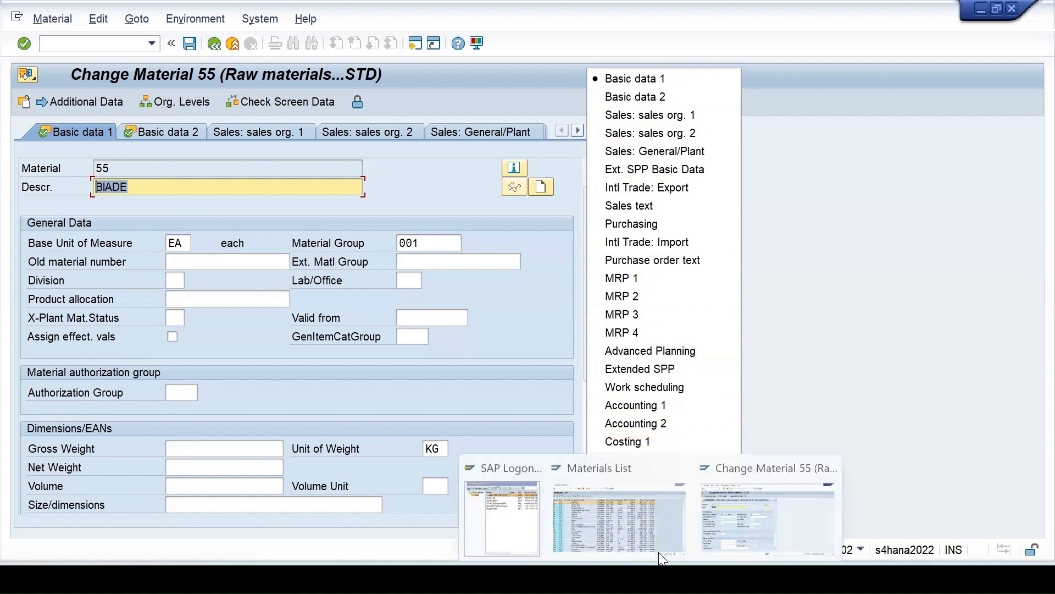
{"action": "left_click", "coordinate": [795, 164]}
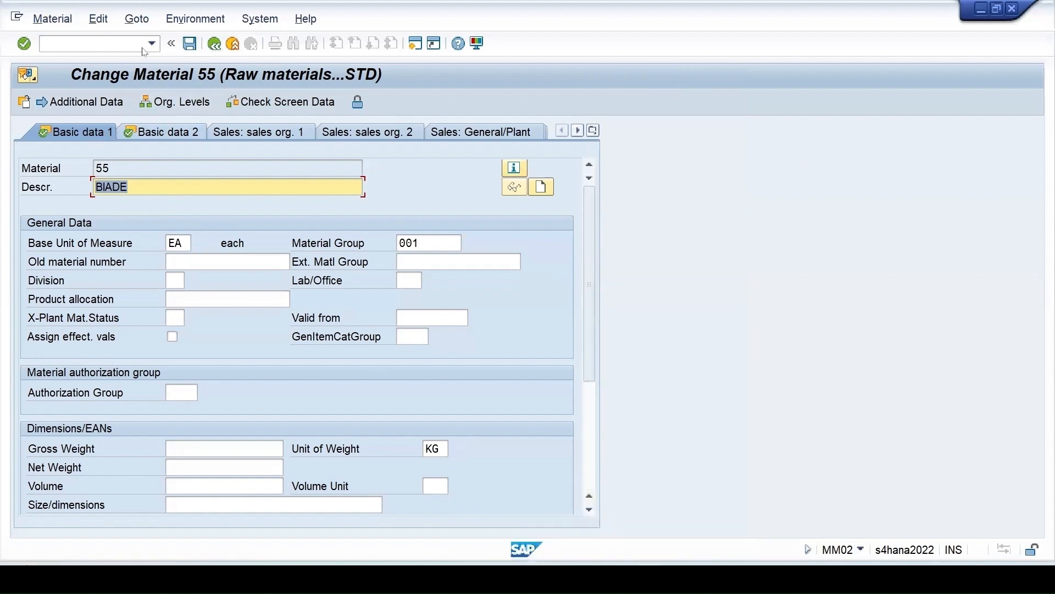
{"action": "left_click", "coordinate": [119, 45]}
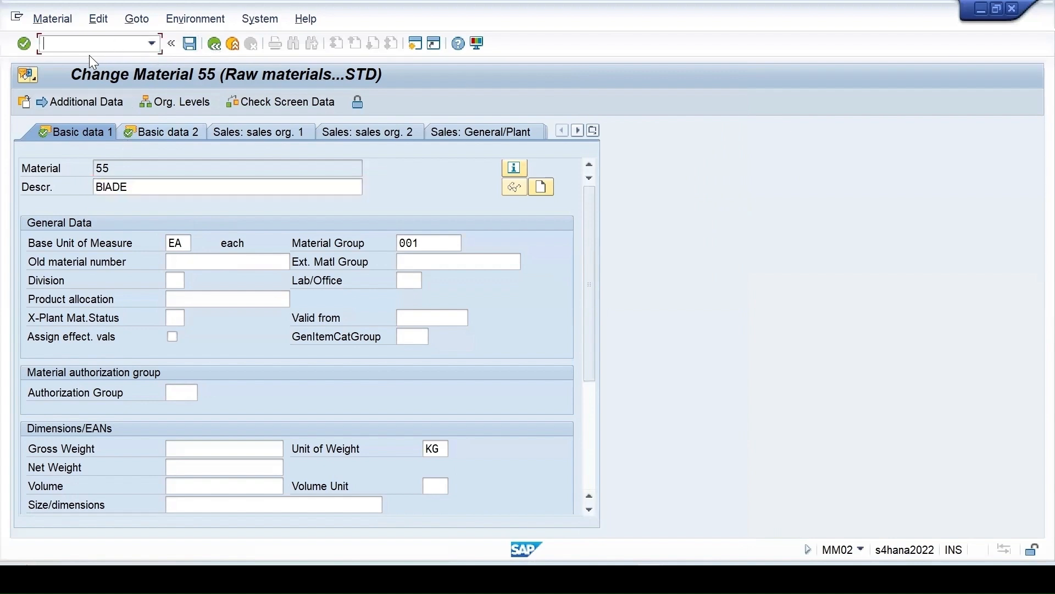
In MM01, add the Quality management view to material 55, check Insp. Setup, and save.
{"action": "type", "text": "/nmm01"}
{"action": "key", "text": "Return"}
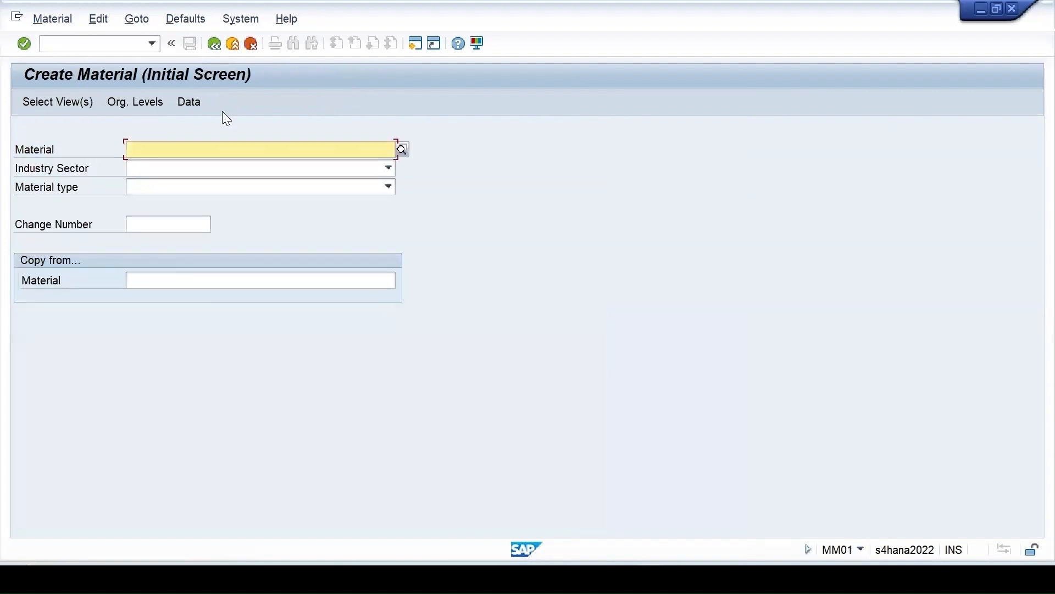
{"action": "type", "text": "55"}
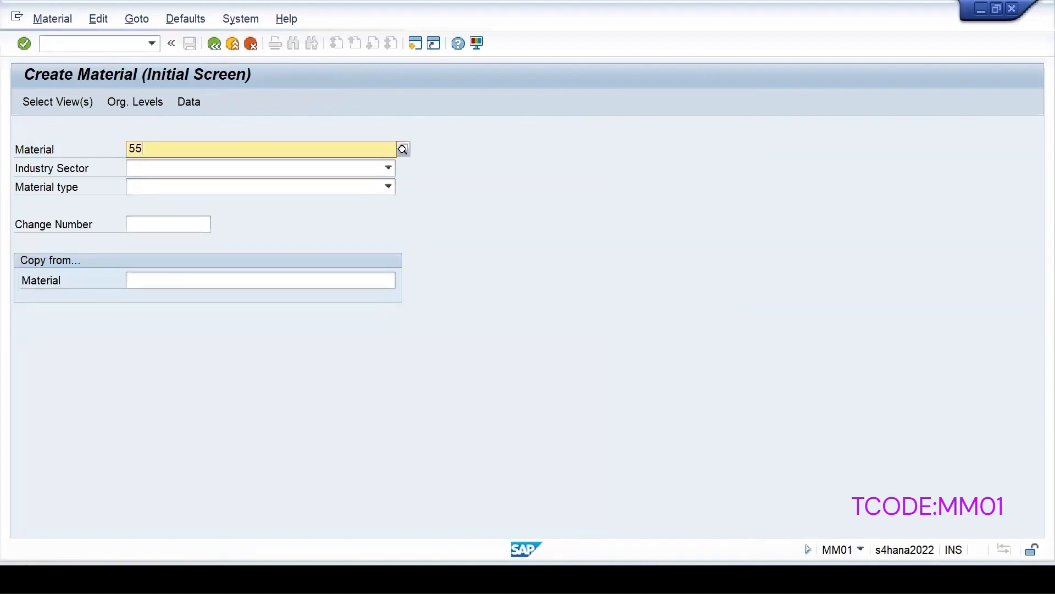
{"action": "key", "text": "Return"}
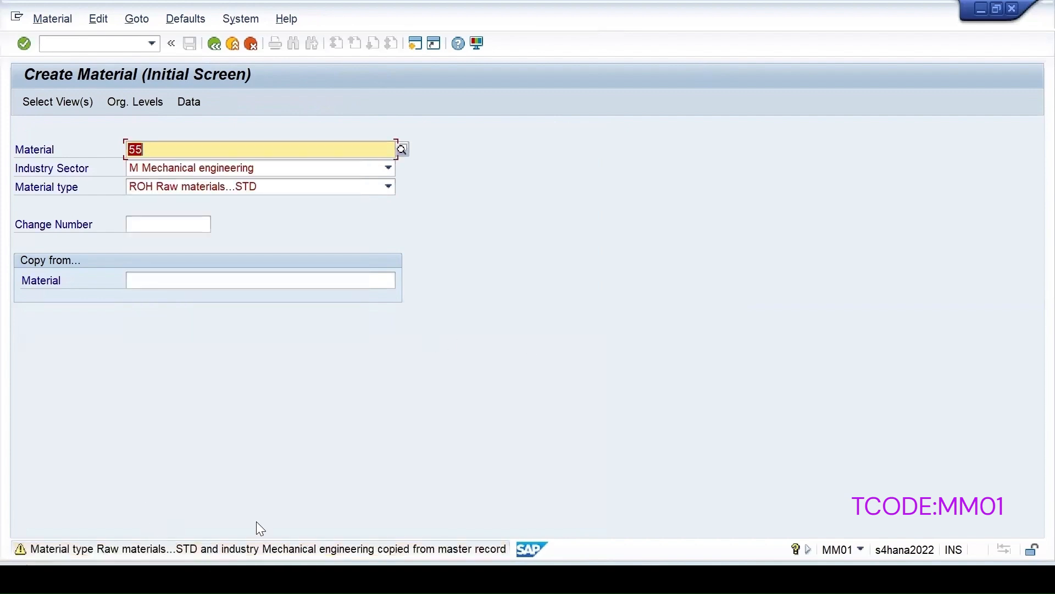
{"action": "key", "text": "Return"}
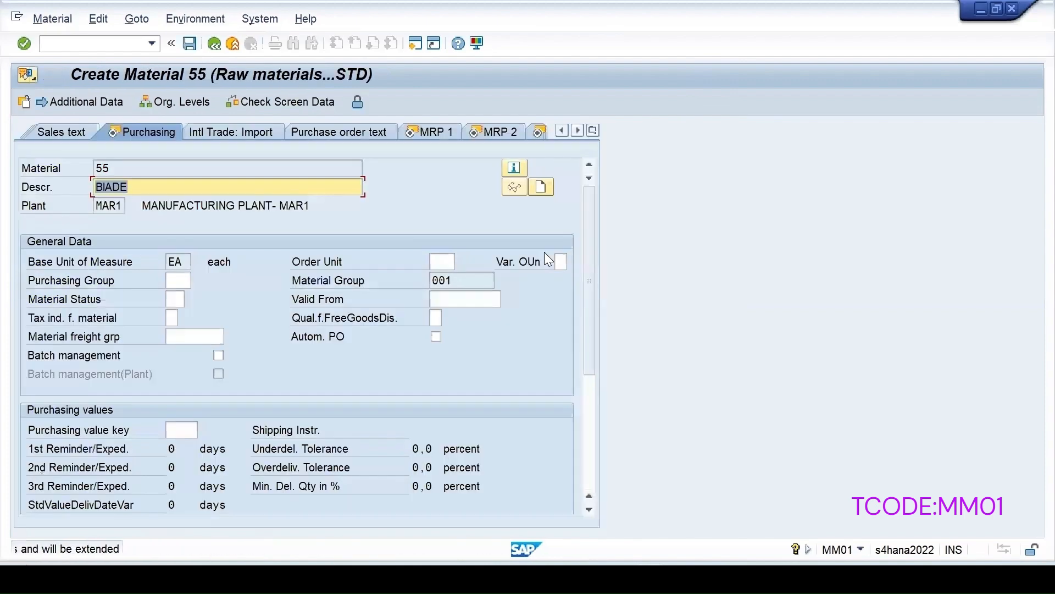
{"action": "left_click", "coordinate": [595, 130]}
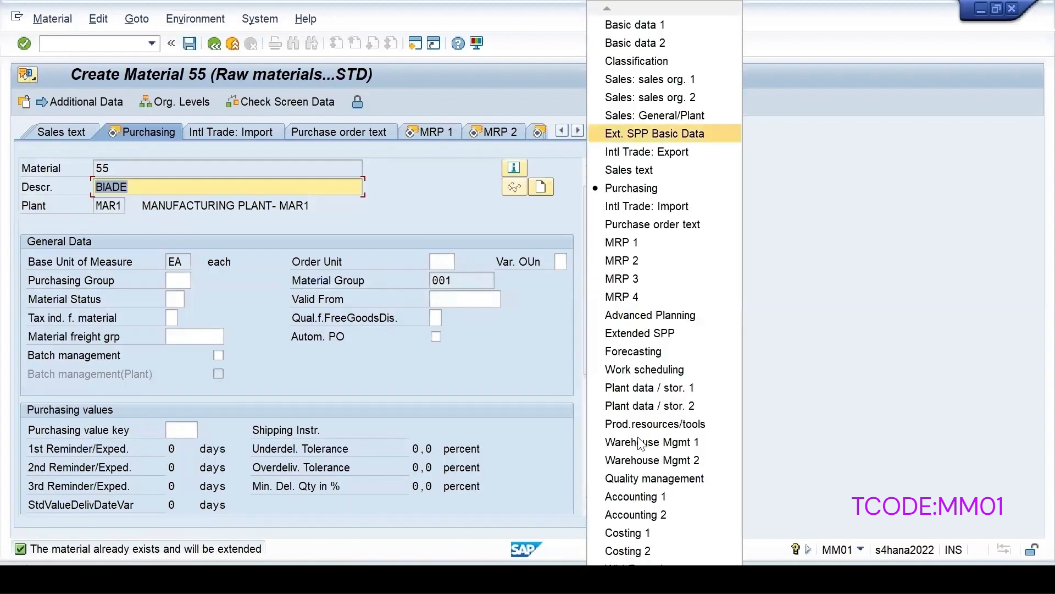
{"action": "left_click", "coordinate": [646, 480]}
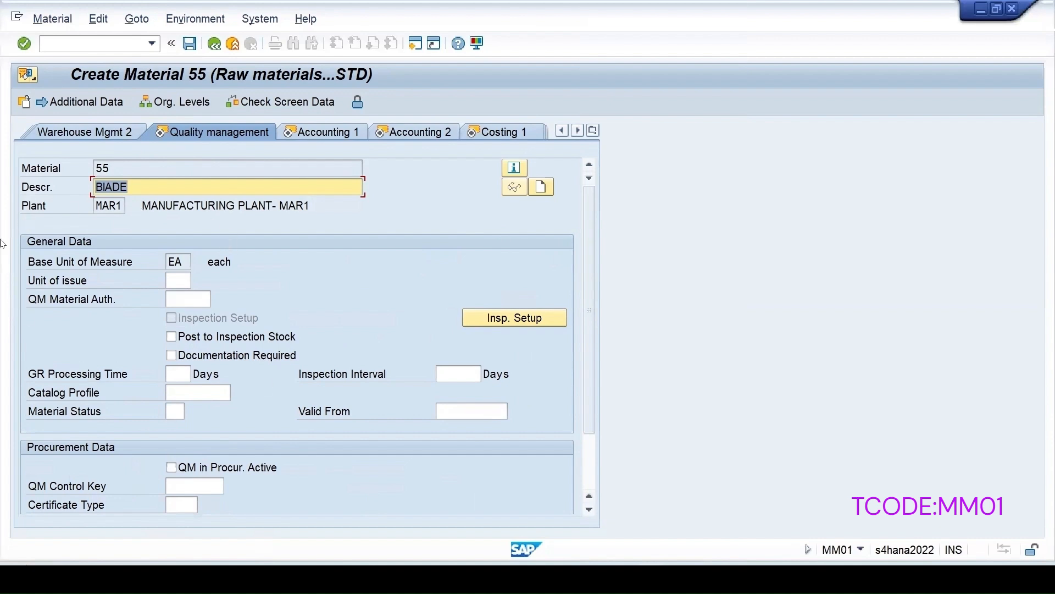
{"action": "left_click", "coordinate": [484, 317]}
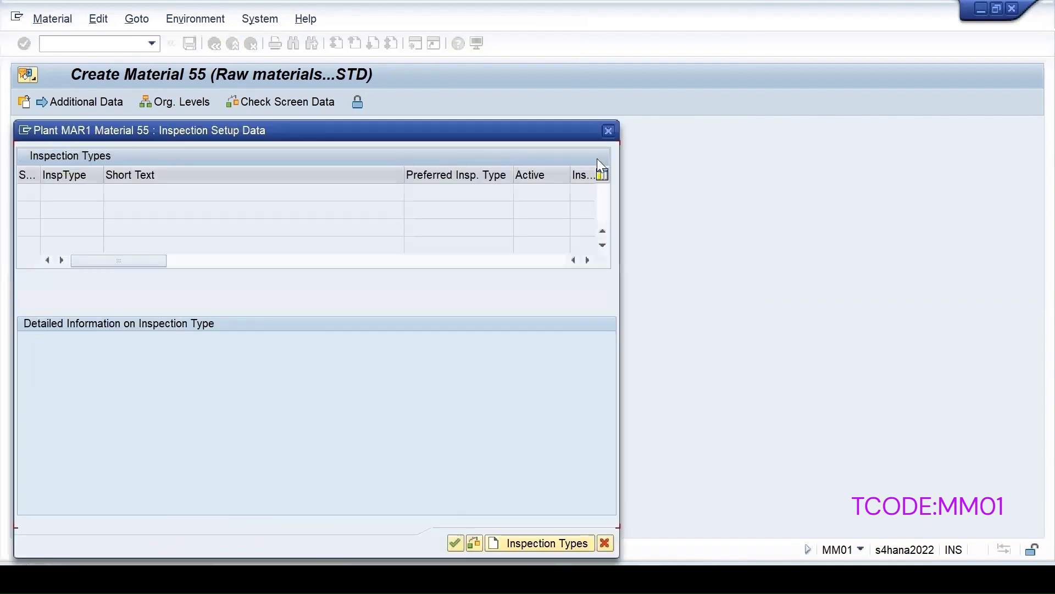
{"action": "left_click", "coordinate": [607, 130]}
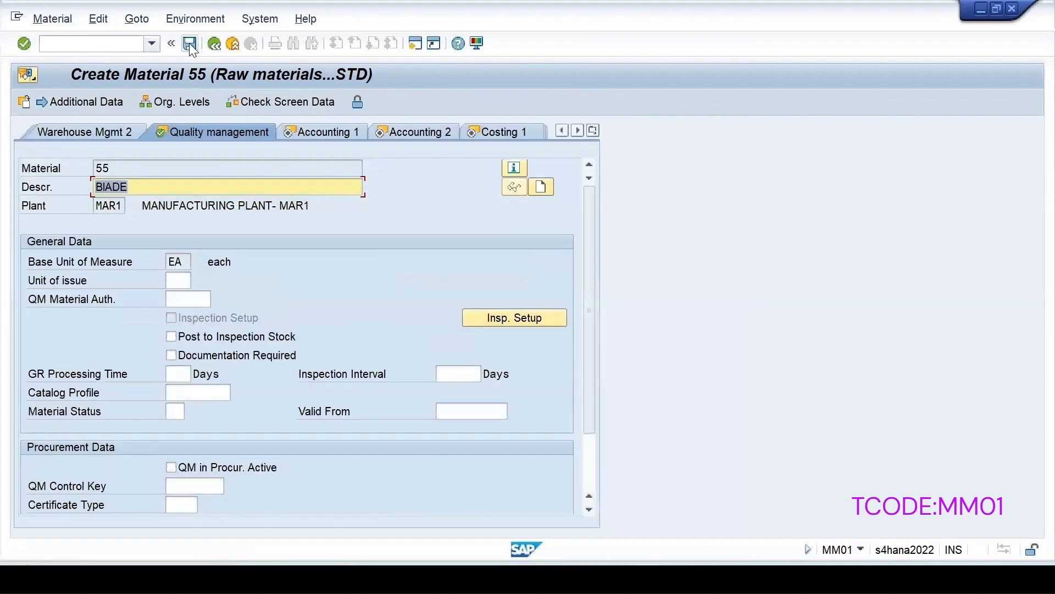
{"action": "key", "text": "ctrl+s"}
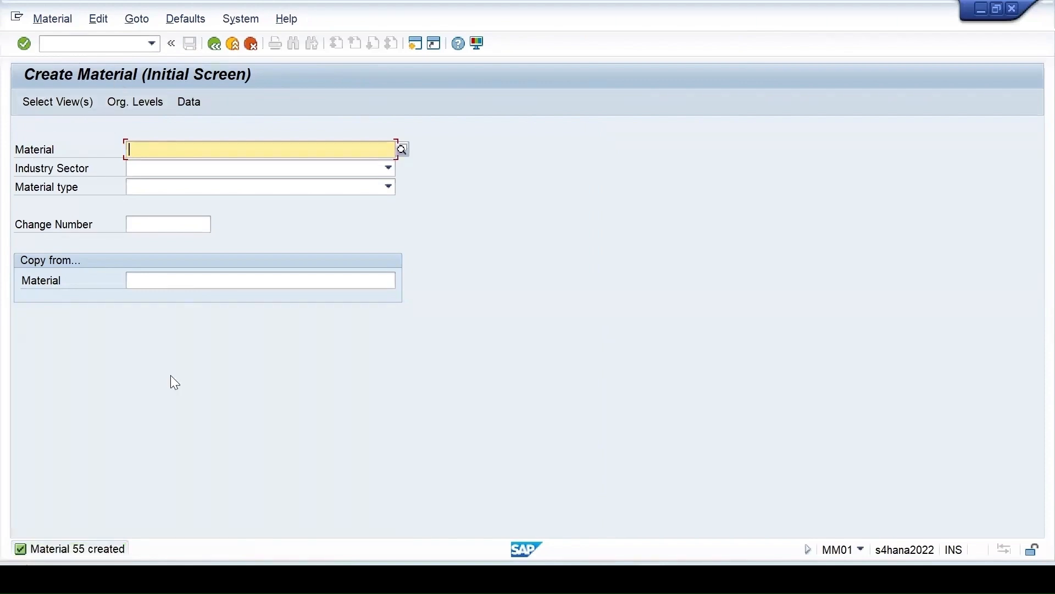
Reopen material 55 in MM02 and switch to its Quality management view for plant MAR1.
{"action": "left_click", "coordinate": [152, 43]}
{"action": "left_click", "coordinate": [81, 73]}
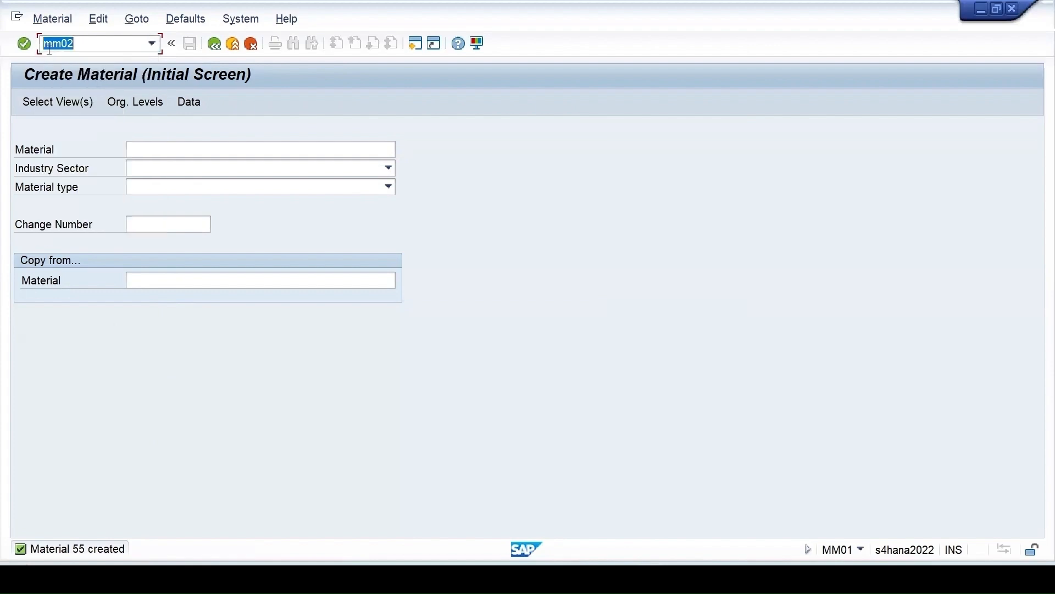
{"action": "left_click", "coordinate": [43, 43]}
{"action": "type", "text": "/n"}
{"action": "key", "text": "Return"}
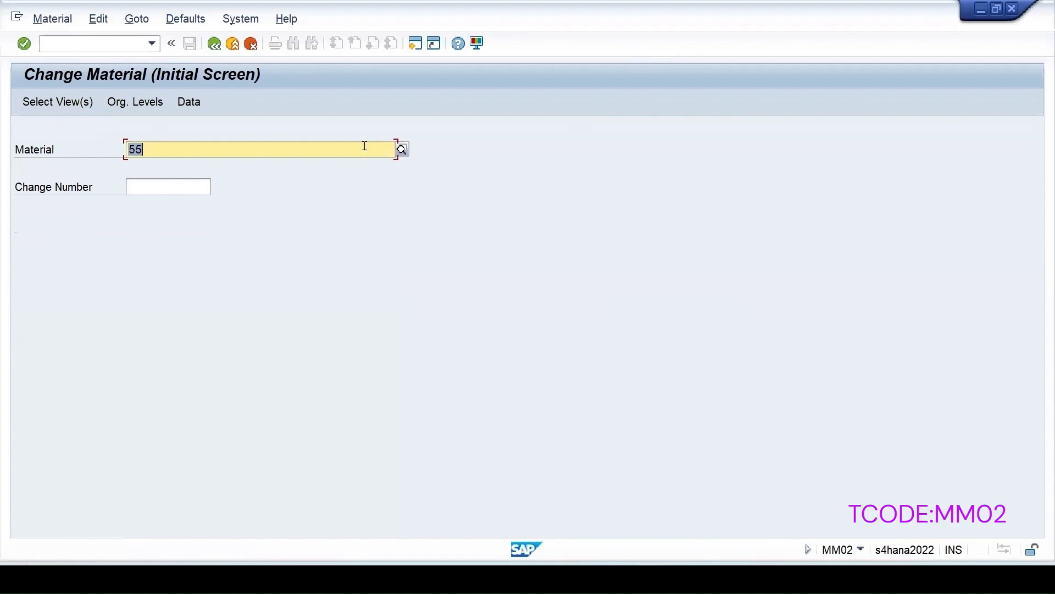
{"action": "key", "text": "Return"}
{"action": "left_click", "coordinate": [593, 132]}
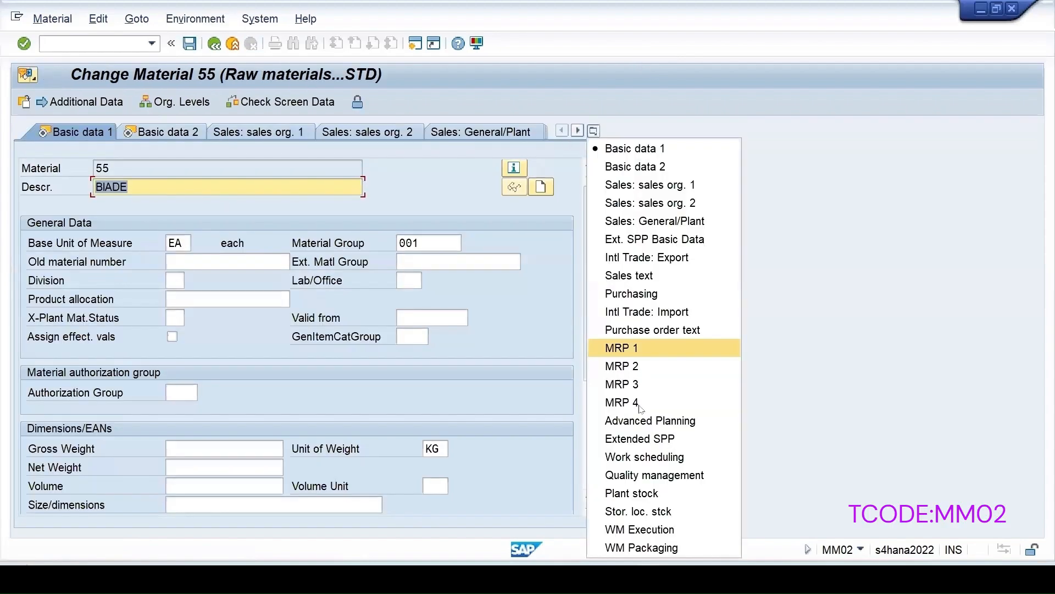
{"action": "left_click", "coordinate": [654, 476]}
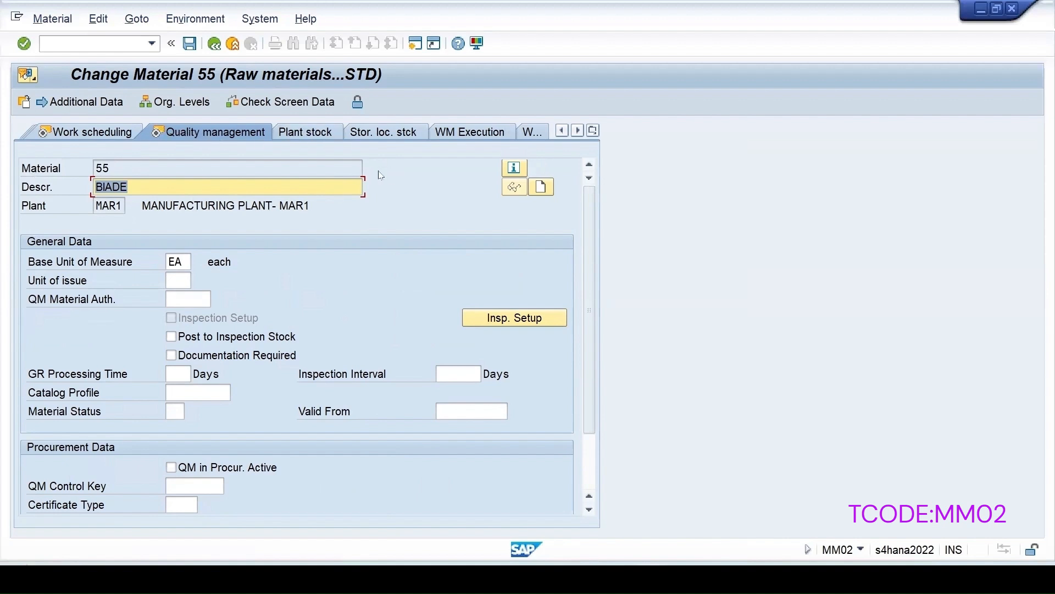
In material 55's inspection setup, enter inspection type 89 Other inspection from the F4 list.
{"action": "left_click", "coordinate": [515, 320]}
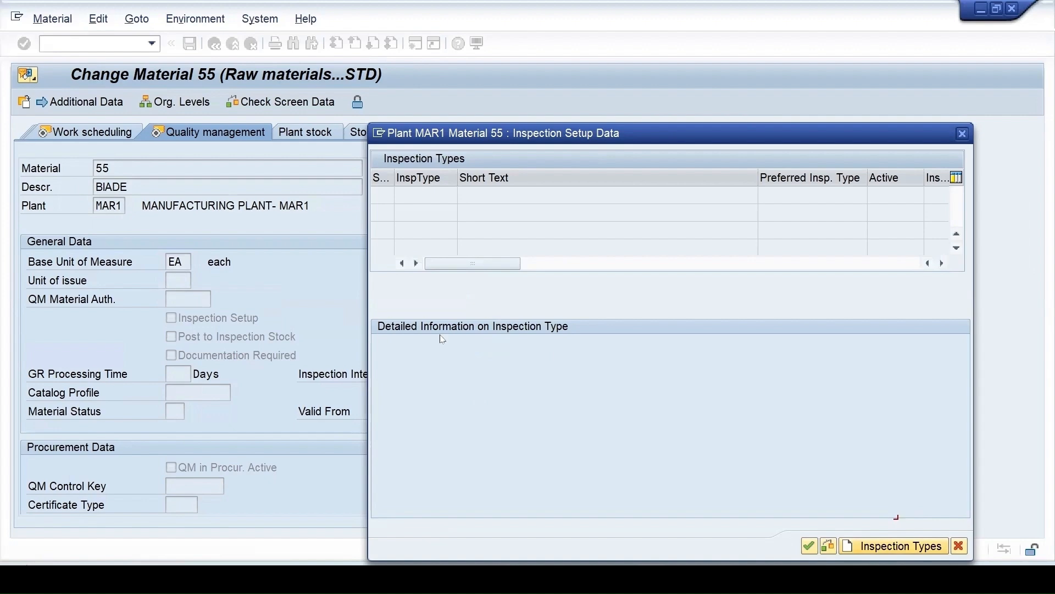
{"action": "left_click_drag", "start_coordinate": [594, 134], "coordinate": [589, 101]}
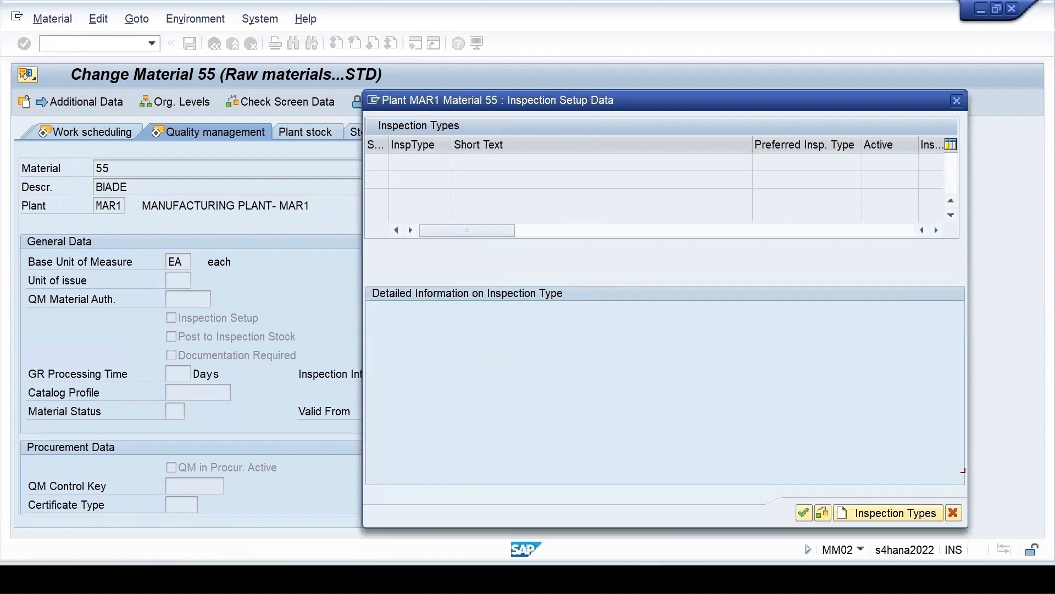
{"action": "left_click", "coordinate": [907, 512]}
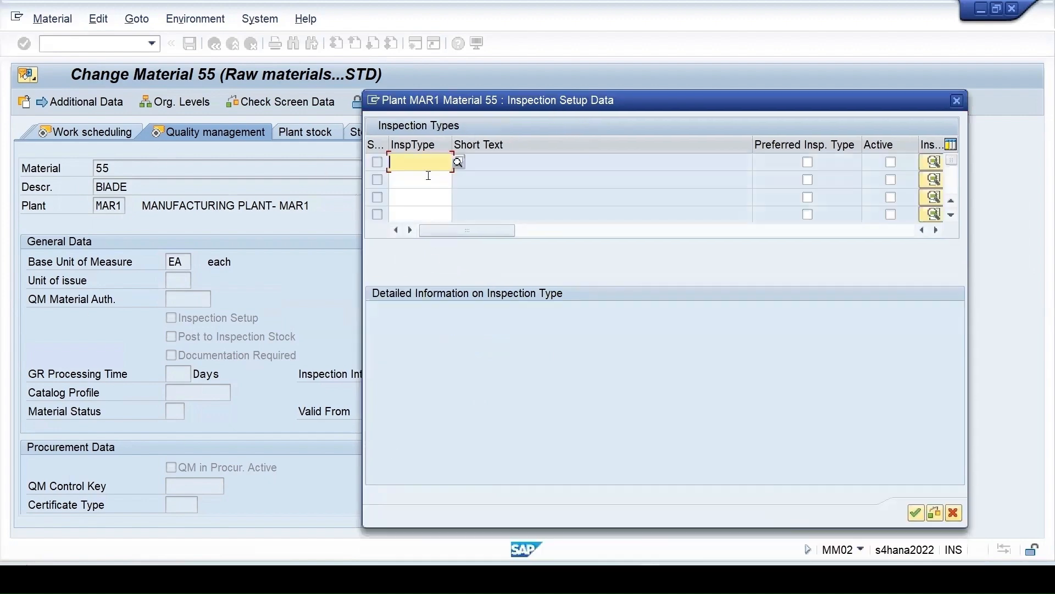
{"action": "left_click", "coordinate": [459, 162]}
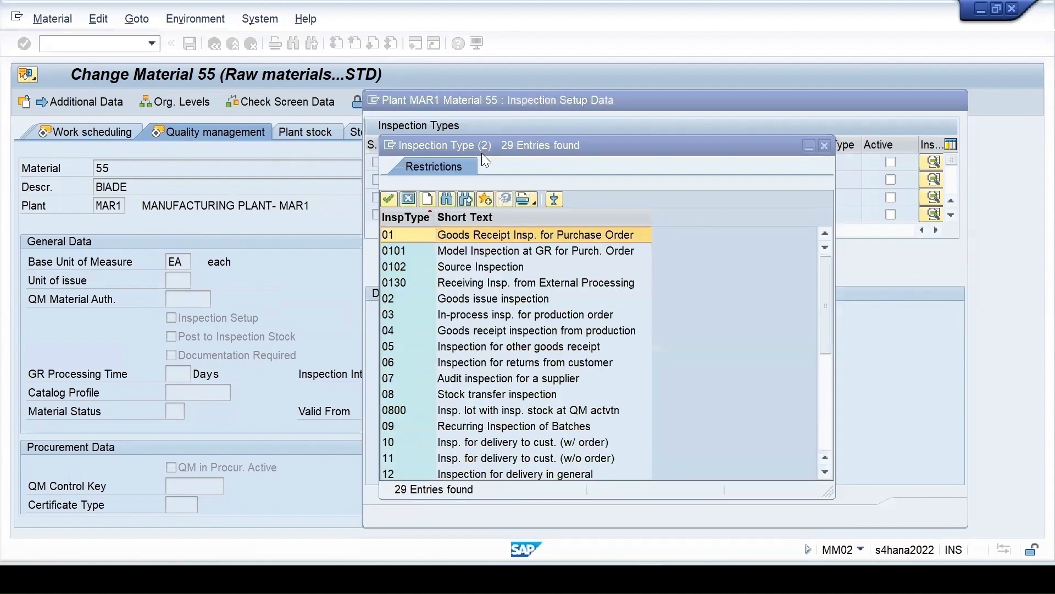
{"action": "left_click_drag", "start_coordinate": [590, 142], "coordinate": [688, 110]}
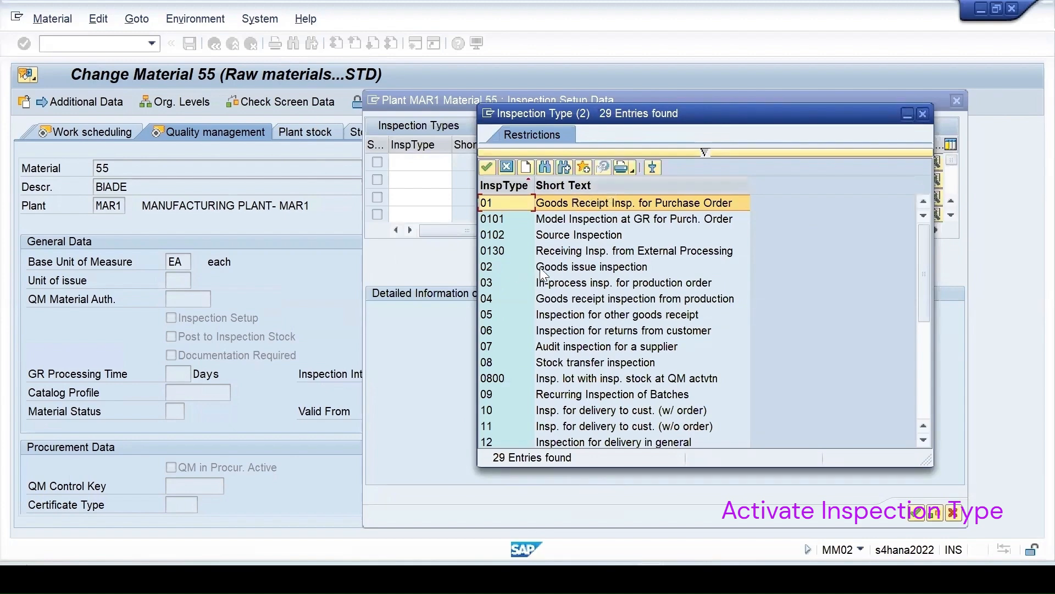
{"action": "scroll", "coordinate": [525, 380], "scroll_direction": "down", "scroll_amount": 5}
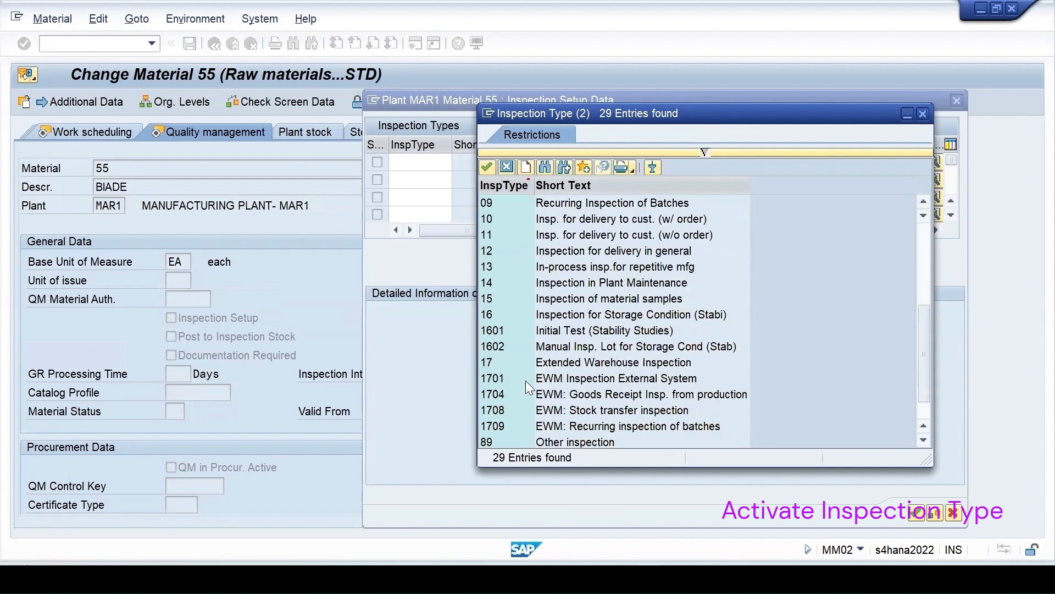
{"action": "scroll", "coordinate": [525, 380], "scroll_direction": "up", "scroll_amount": 5}
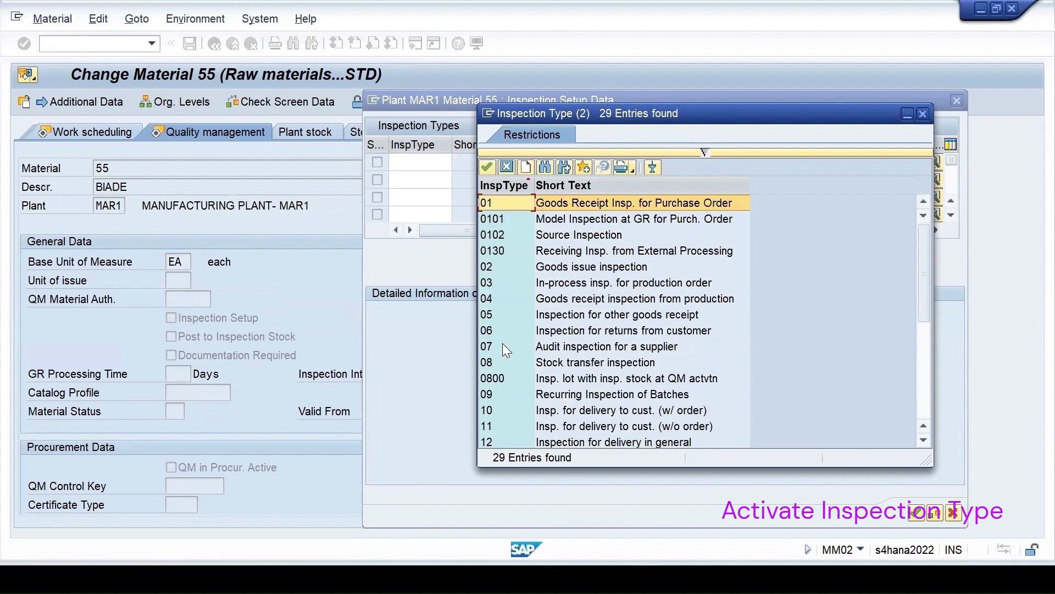
{"action": "scroll", "coordinate": [624, 363], "scroll_direction": "down", "scroll_amount": 5}
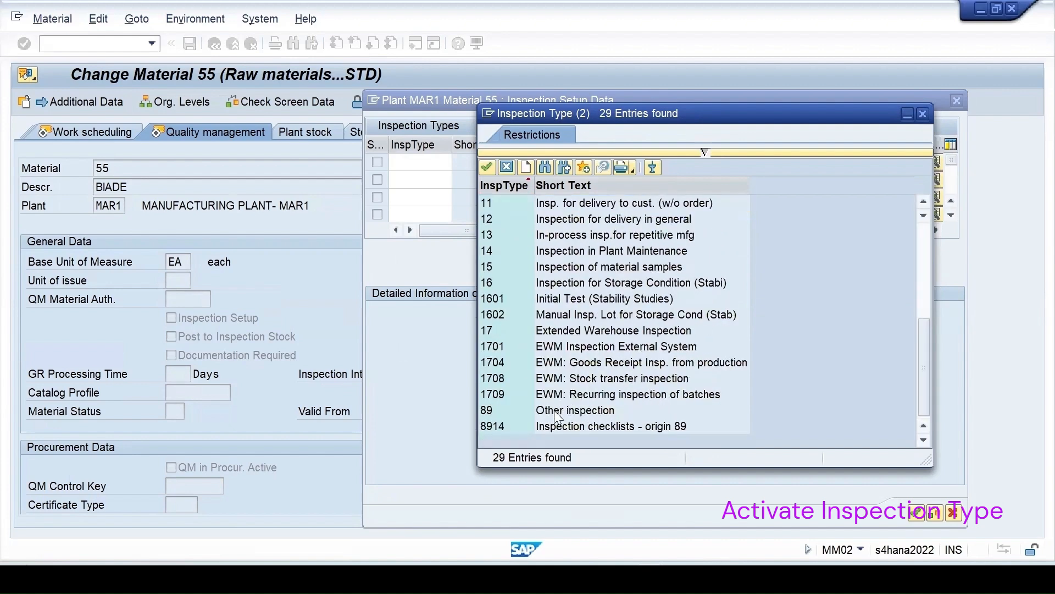
{"action": "left_click", "coordinate": [493, 410]}
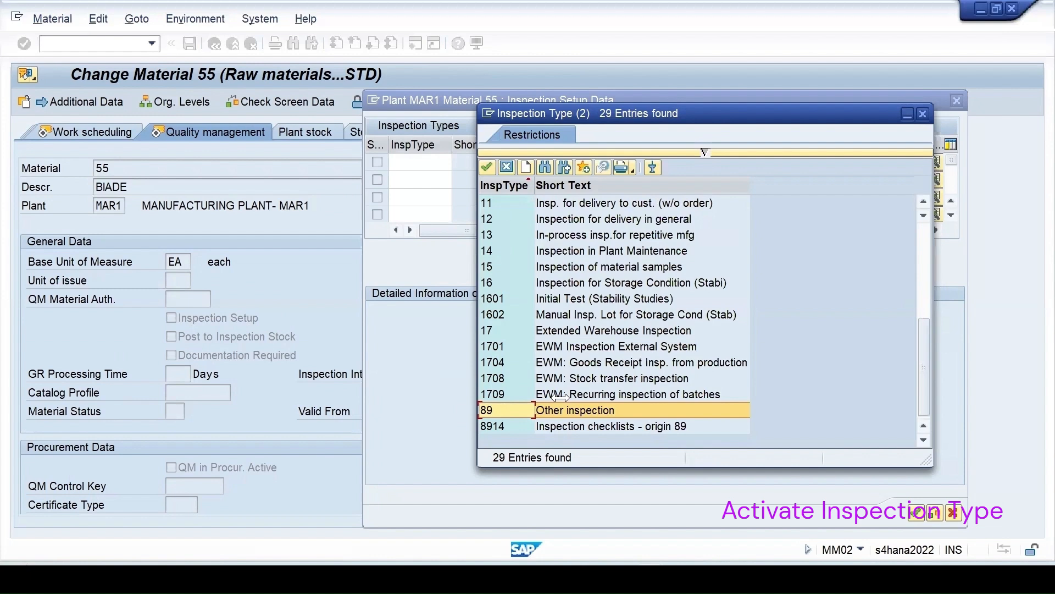
{"action": "double_click", "coordinate": [576, 410]}
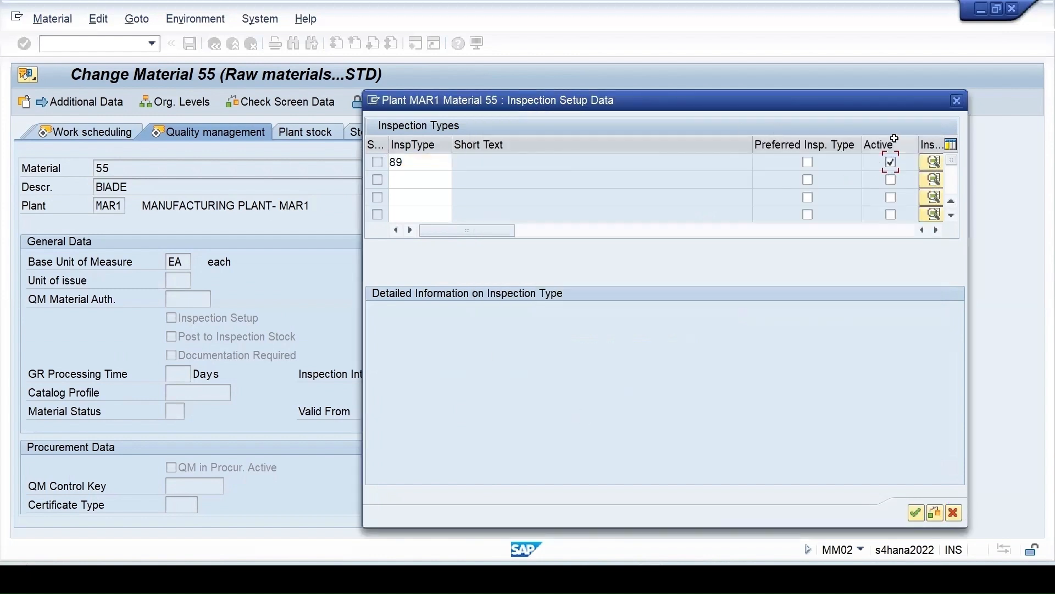
Activate inspection type 89 and display its detailed inspection settings.
{"action": "left_click", "coordinate": [891, 162]}
{"action": "left_click", "coordinate": [933, 159]}
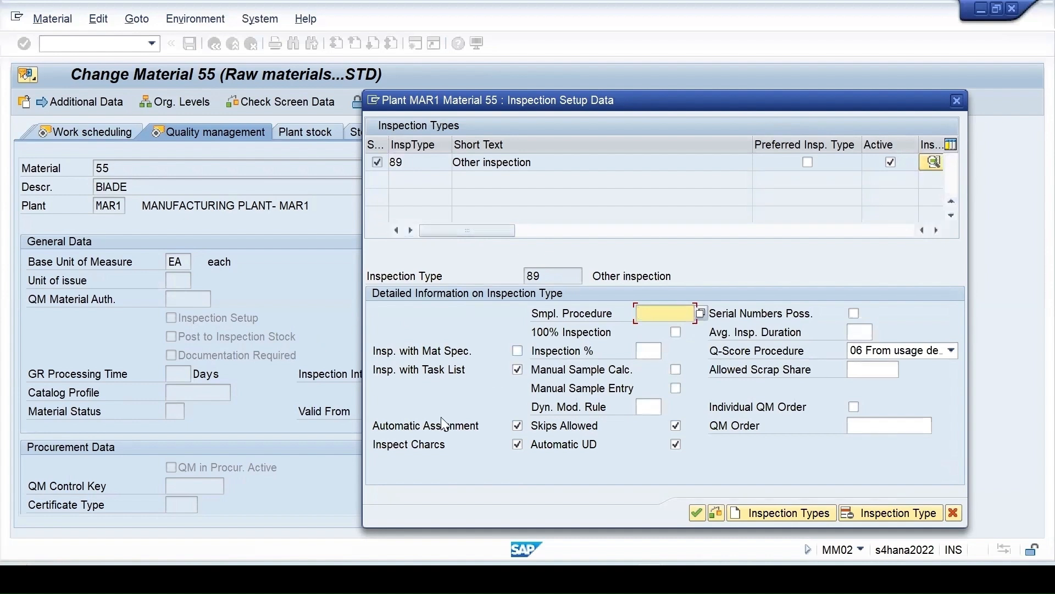
{"action": "left_click", "coordinate": [395, 162]}
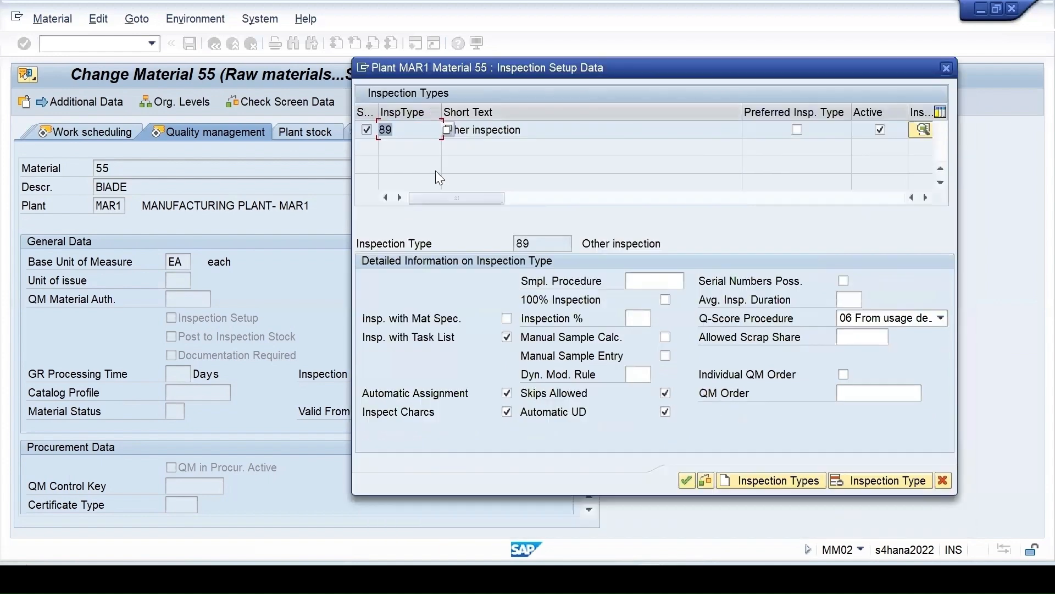
Confirm the inspection setup, save material 55, and dismiss the save message details.
{"action": "left_click", "coordinate": [687, 481]}
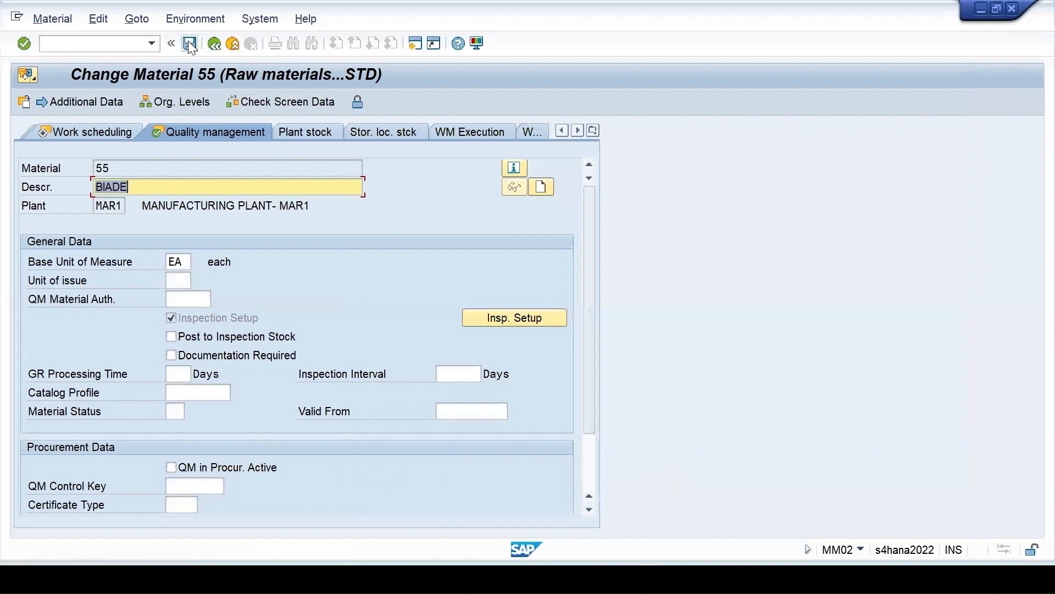
{"action": "left_click", "coordinate": [190, 44]}
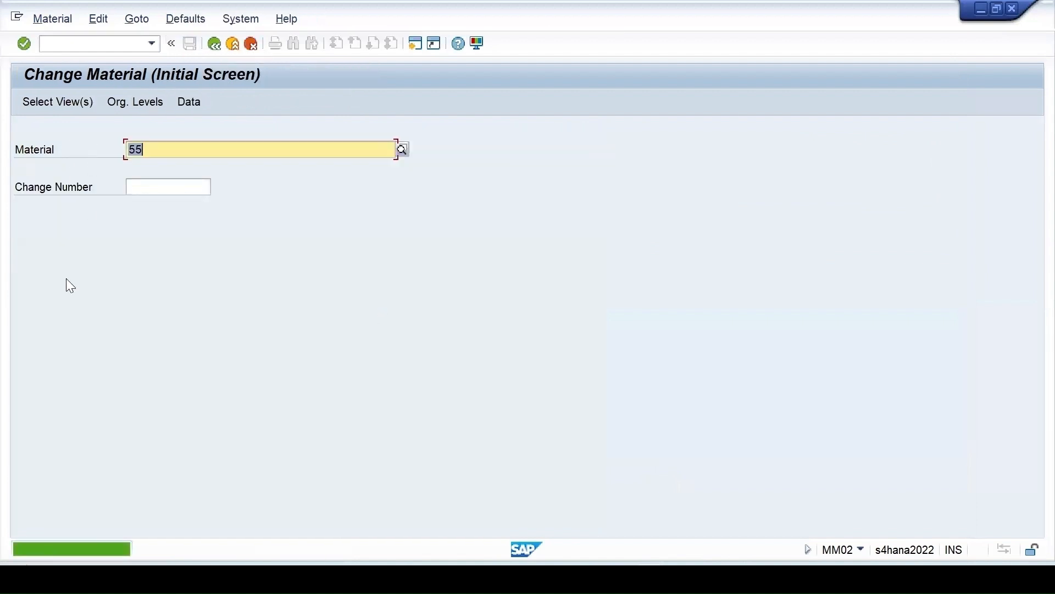
{"action": "left_click", "coordinate": [90, 546]}
{"action": "double_click", "coordinate": [90, 545]}
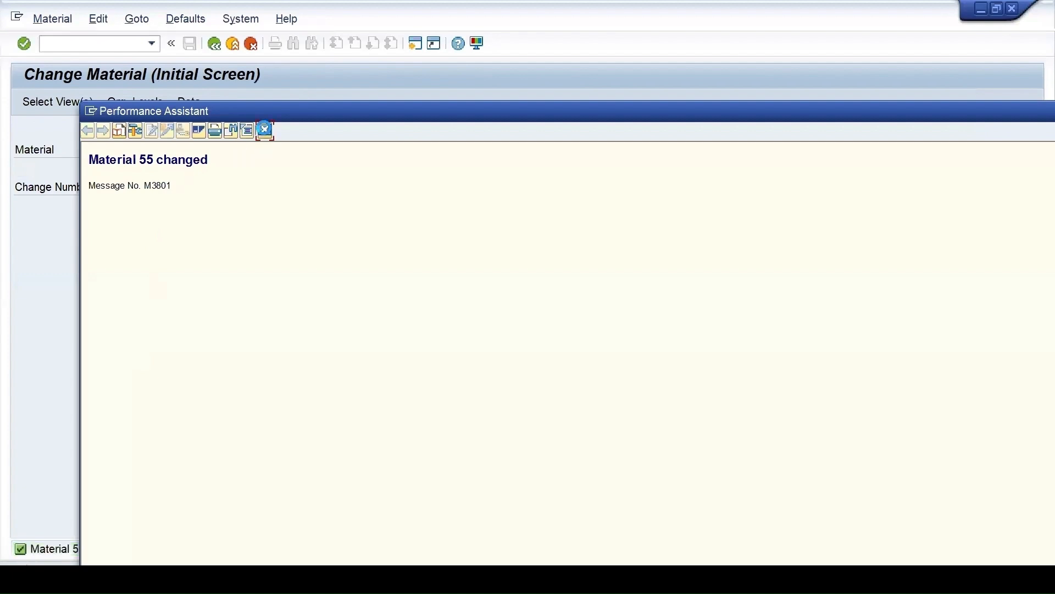
{"action": "left_click", "coordinate": [265, 131]}
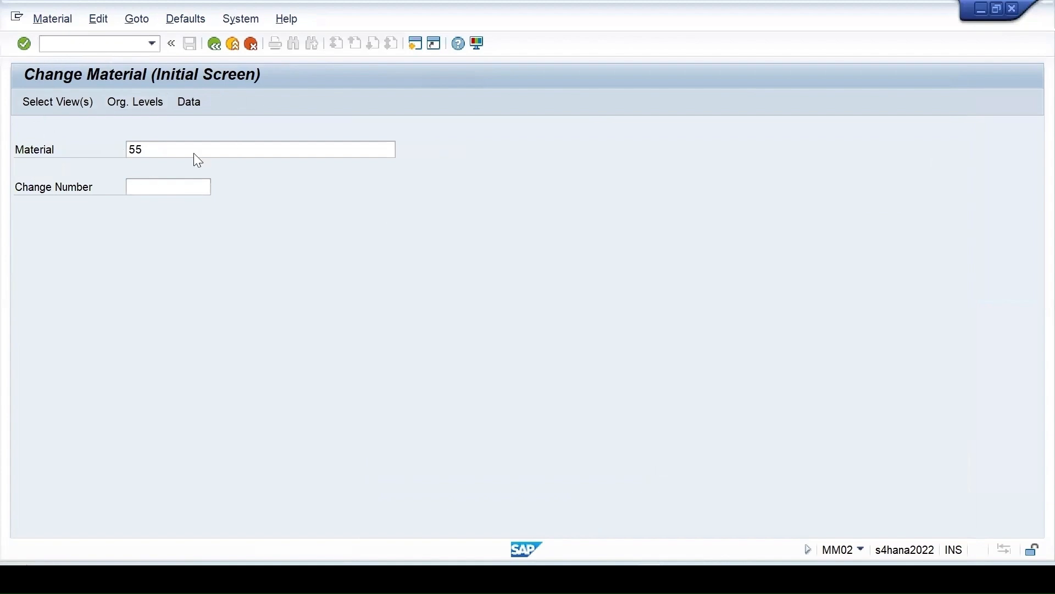
Reopen material 55 for change and move through Basic data 2 toward the sales views.
{"action": "left_click", "coordinate": [172, 151]}
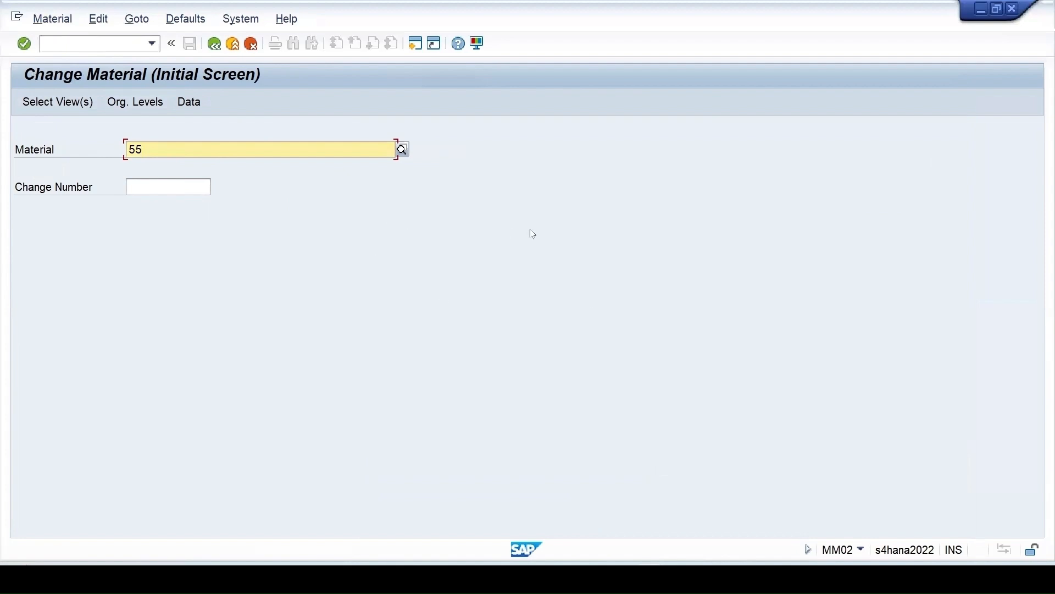
{"action": "key", "text": "Return"}
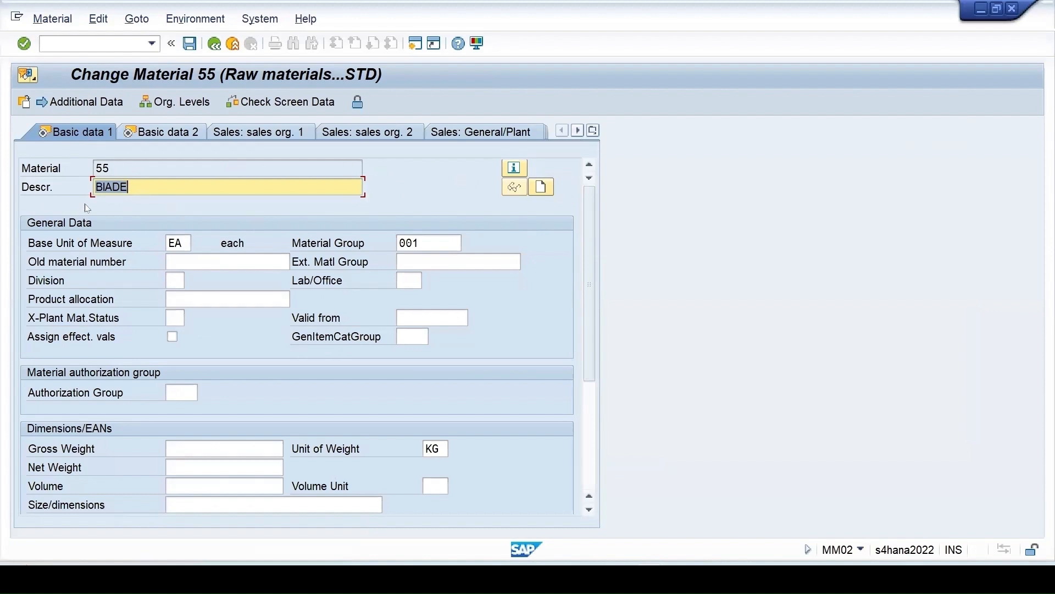
{"action": "left_click", "coordinate": [169, 132]}
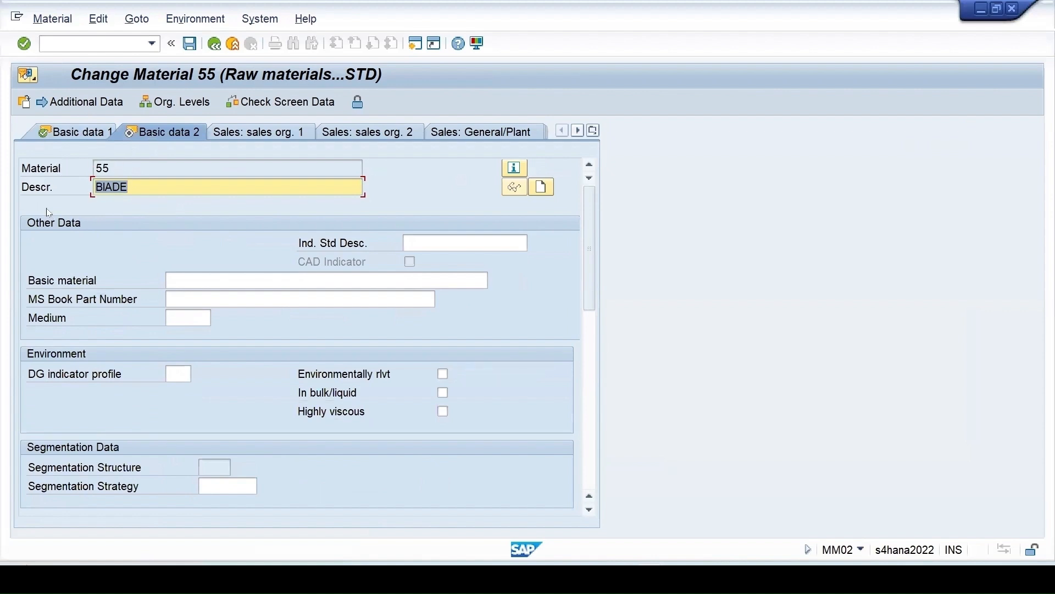
{"action": "left_click", "coordinate": [277, 134]}
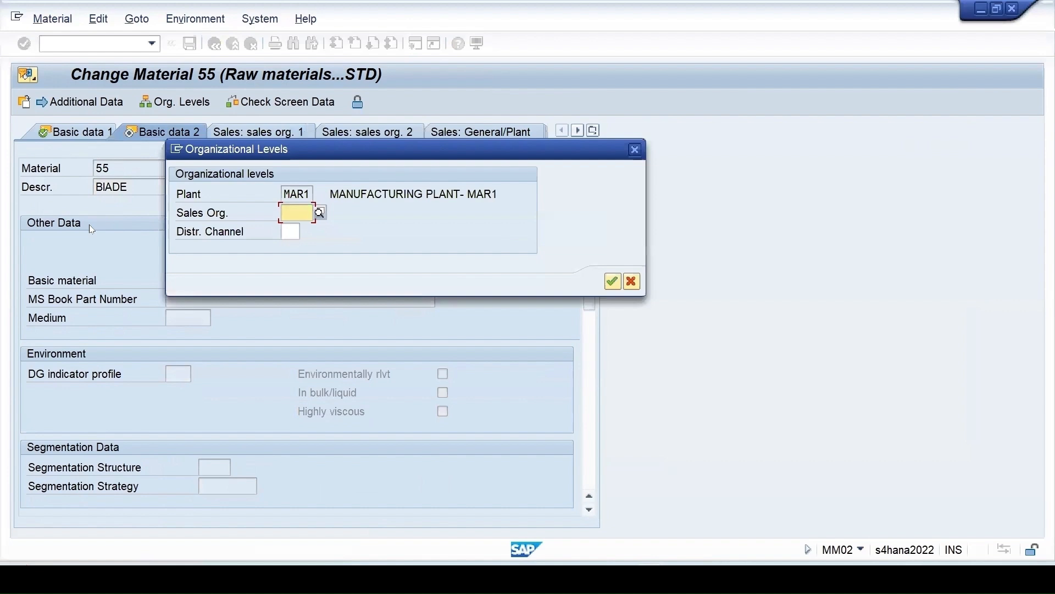
Confirm the plant MAR1 organizational levels and switch to the Quality management view.
{"action": "left_click_drag", "start_coordinate": [291, 151], "coordinate": [445, 218]}
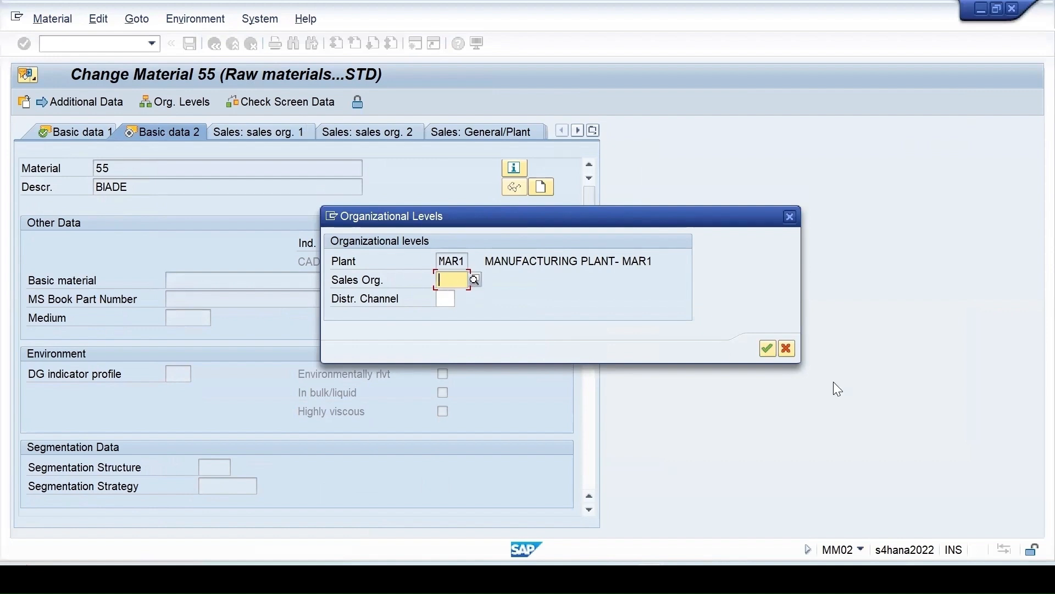
{"action": "left_click", "coordinate": [767, 350]}
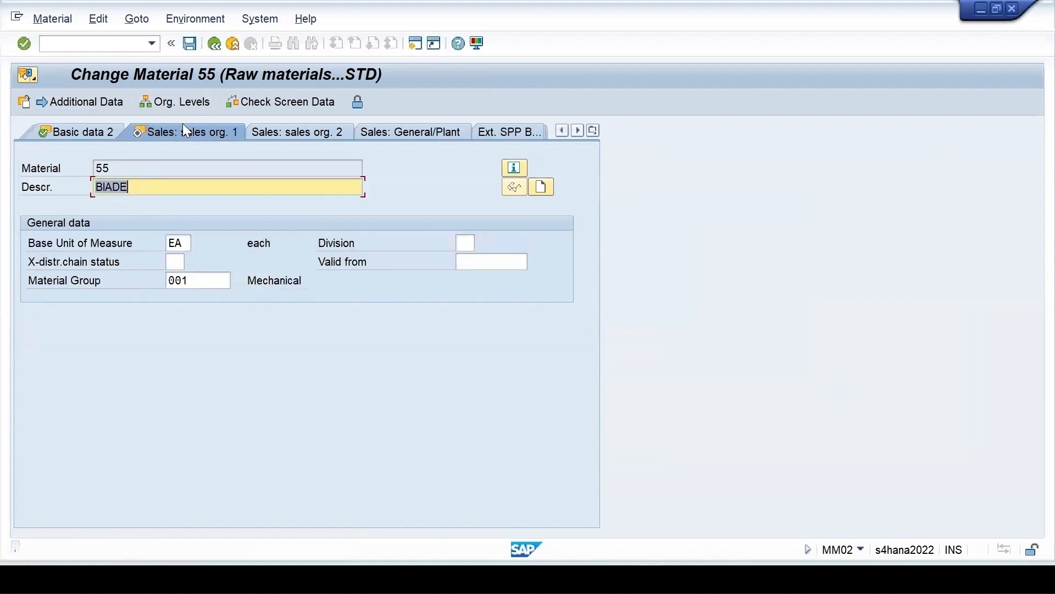
{"action": "left_click", "coordinate": [173, 104]}
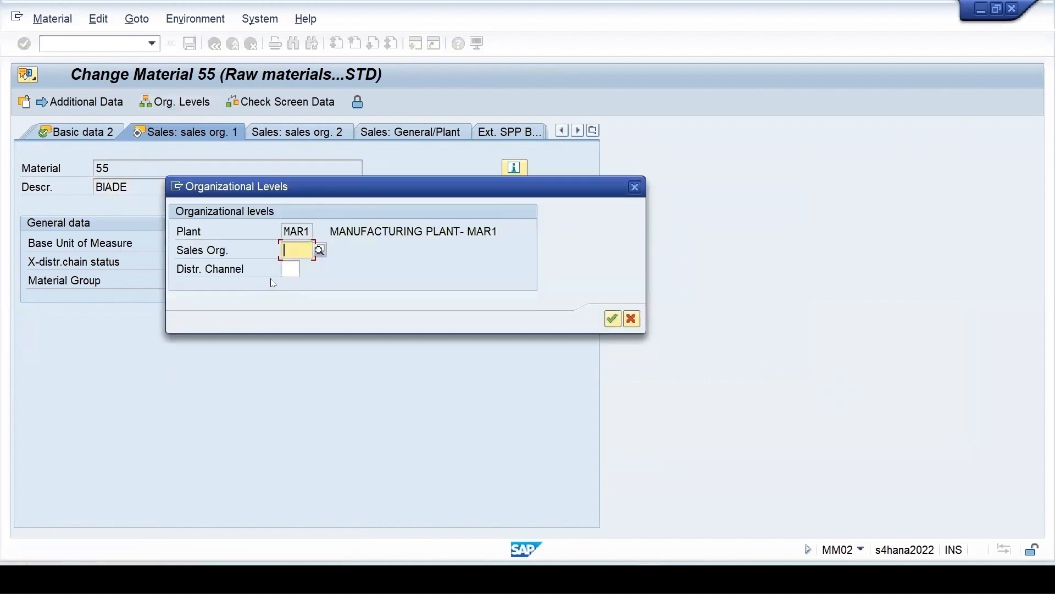
{"action": "left_click", "coordinate": [611, 319]}
{"action": "left_click", "coordinate": [592, 130]}
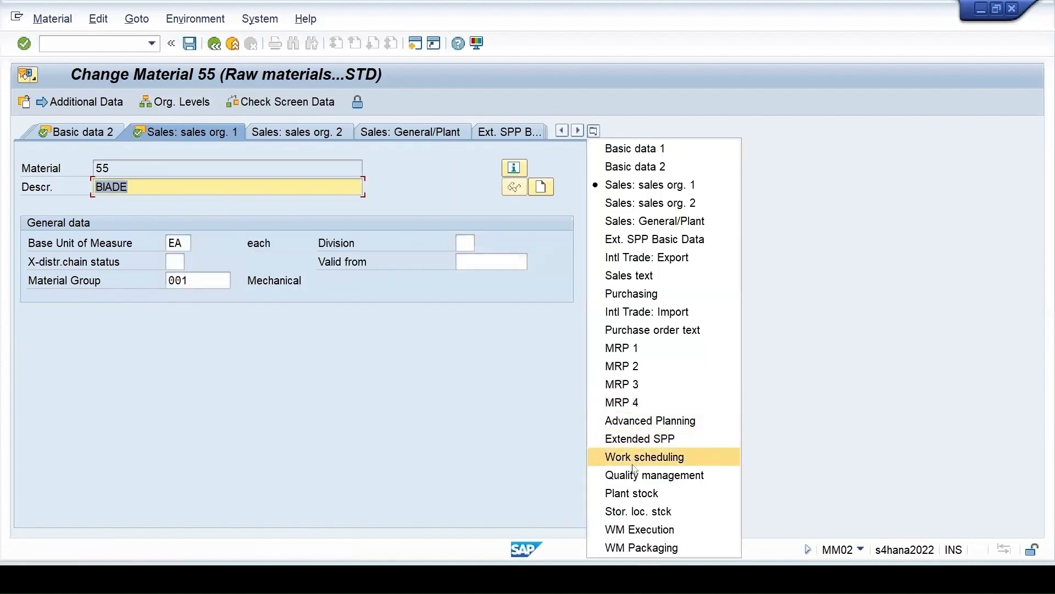
{"action": "left_click", "coordinate": [638, 473]}
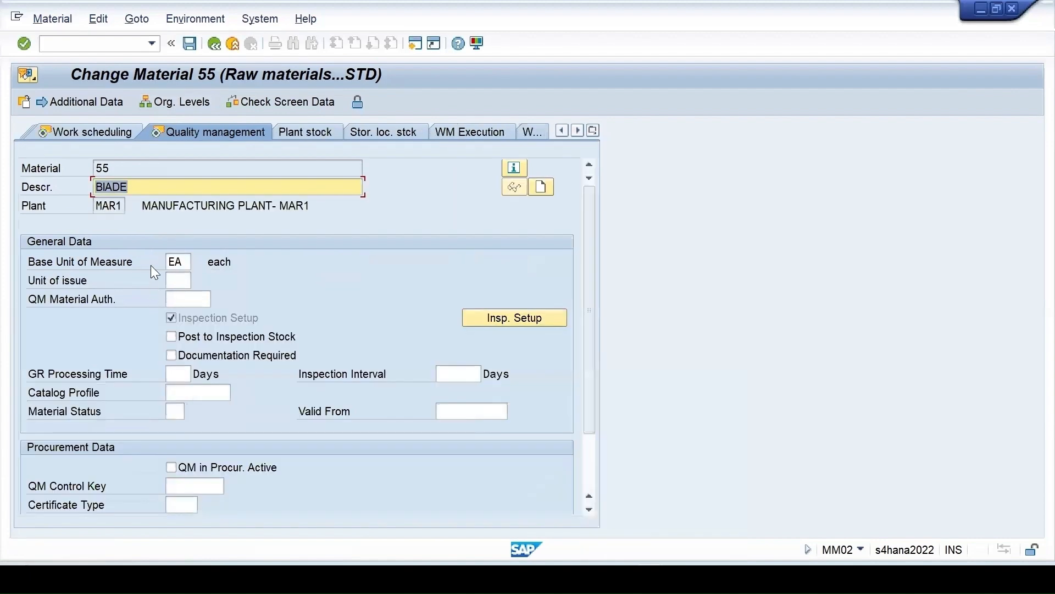
{"action": "double_click", "coordinate": [115, 208]}
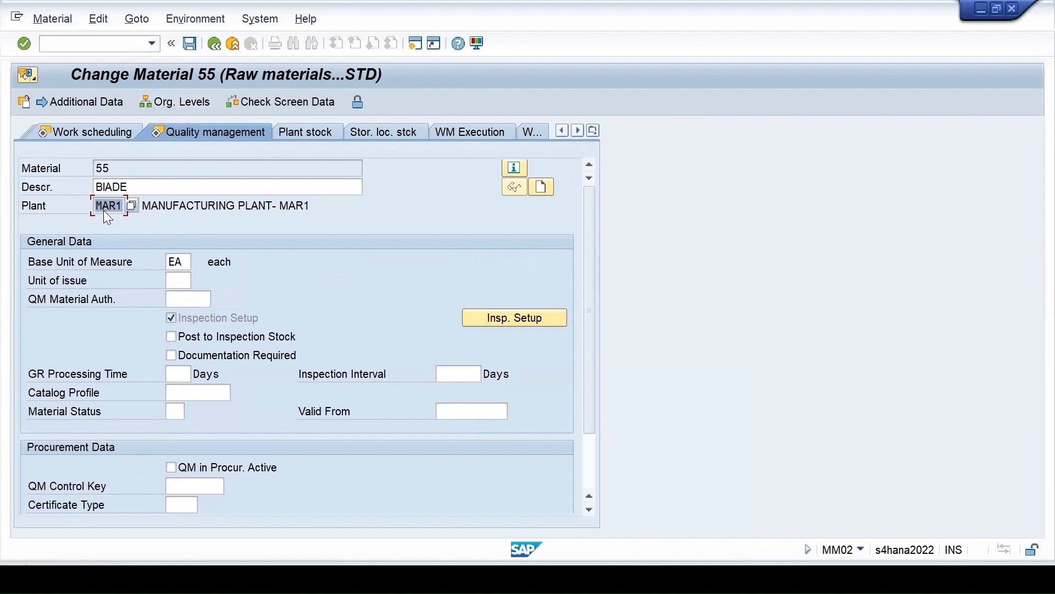
{"action": "left_click", "coordinate": [508, 317]}
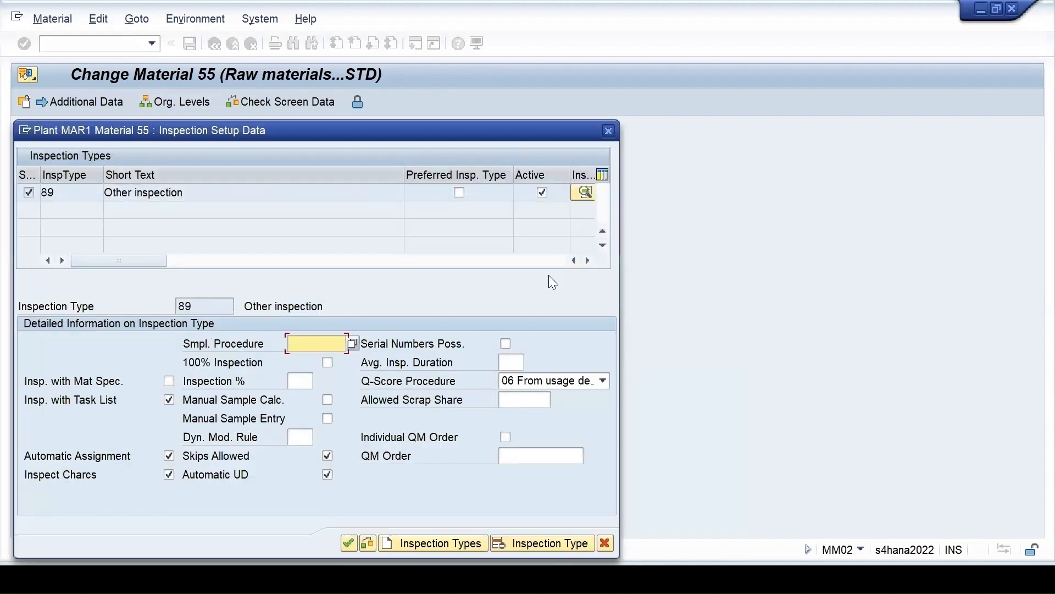
{"action": "left_click", "coordinate": [609, 131]}
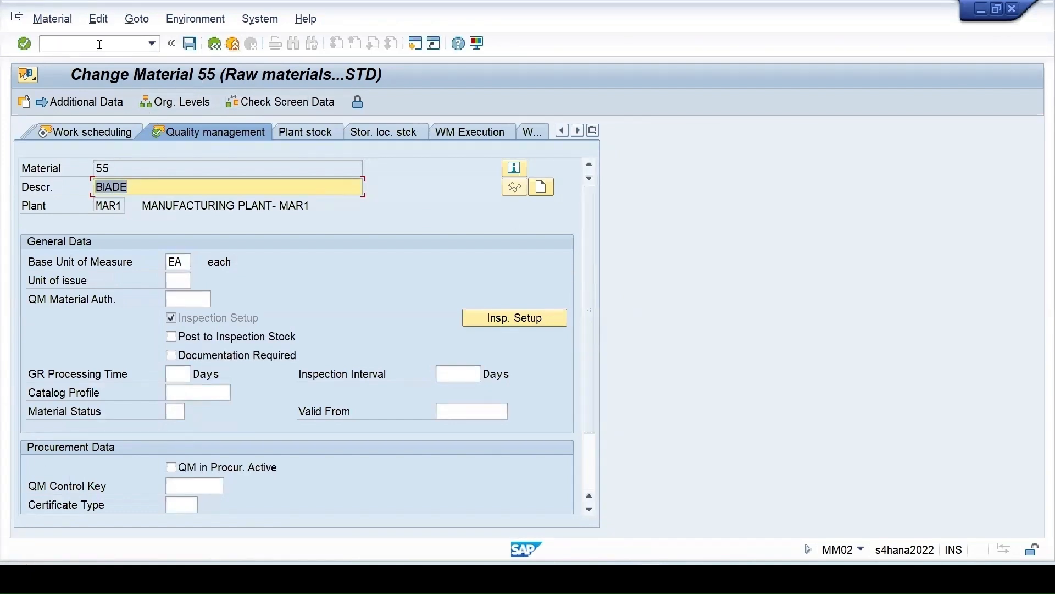
{"action": "left_click", "coordinate": [82, 43]}
{"action": "type", "text": "/n"}
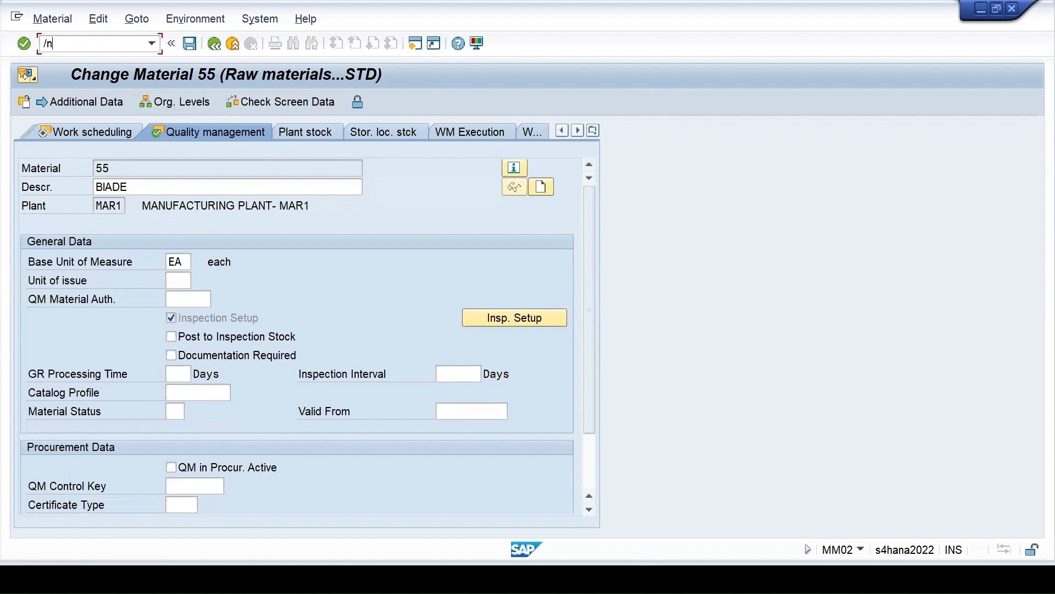
{"action": "type", "text": "mm01"}
Leave material 55 and jump to transaction MM50 (Extend Material View(s)) via /nmm50.
{"action": "key", "text": "Return"}
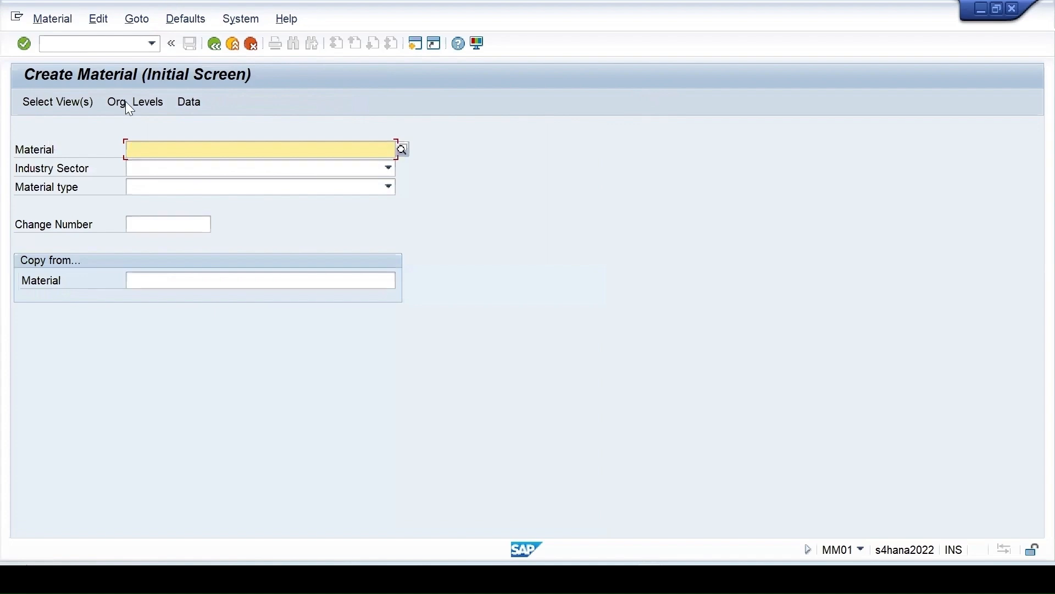
{"action": "left_click", "coordinate": [88, 44]}
{"action": "type", "text": "/n"}
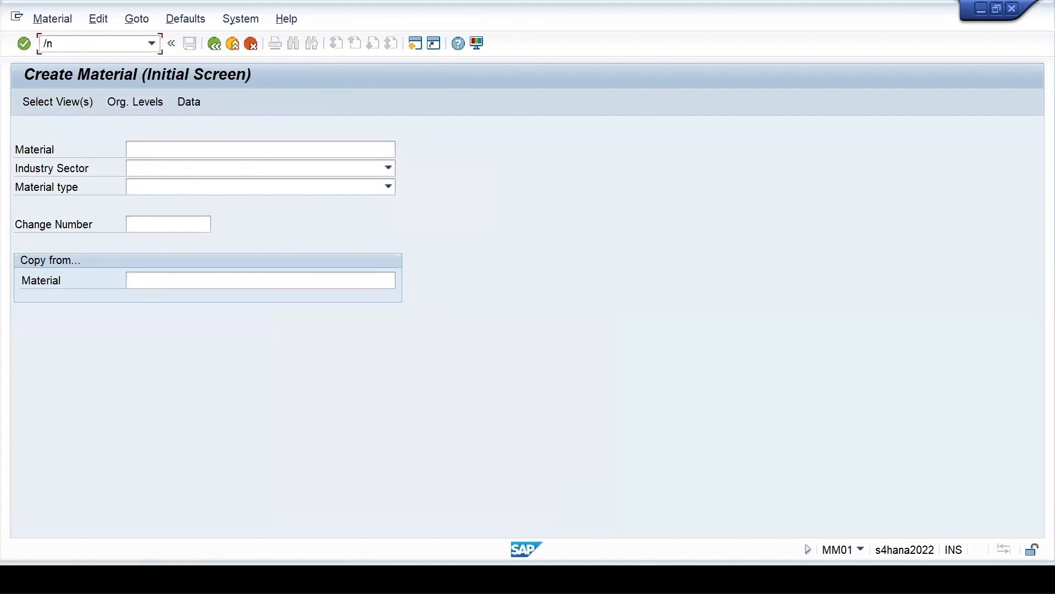
{"action": "type", "text": "mm50"}
{"action": "key", "text": "Return"}
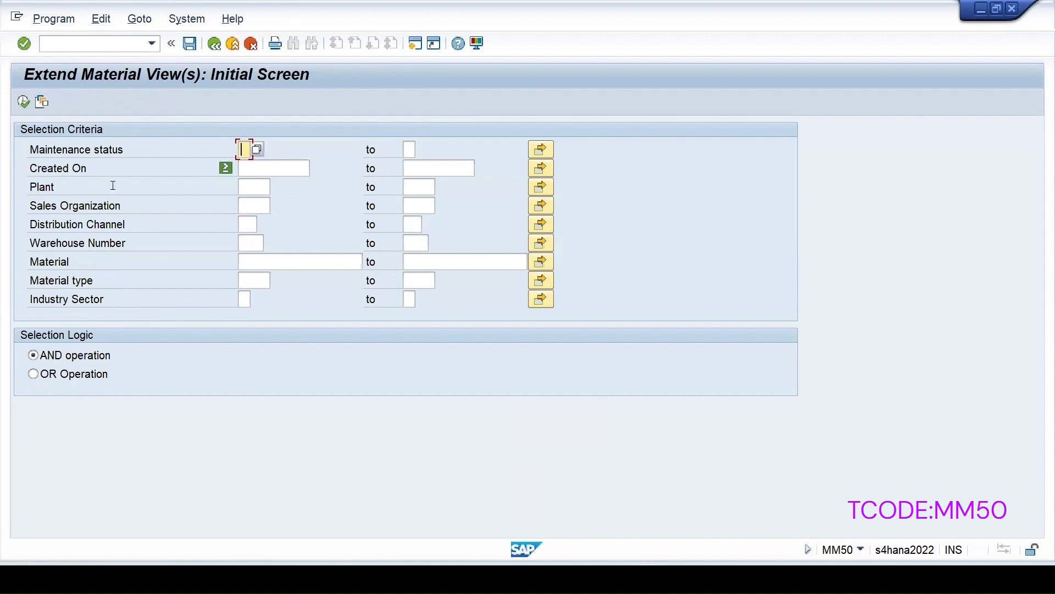
Check the Plant and Material criteria, opening and cancelling the material multiple selection.
{"action": "left_click", "coordinate": [255, 190]}
{"action": "left_click", "coordinate": [268, 264]}
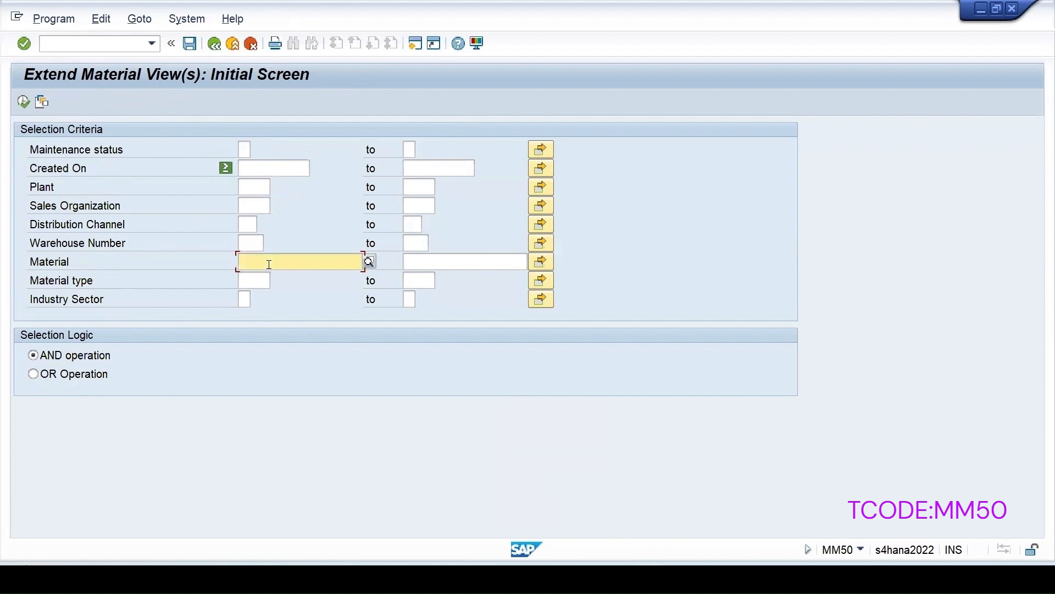
{"action": "left_click", "coordinate": [541, 263]}
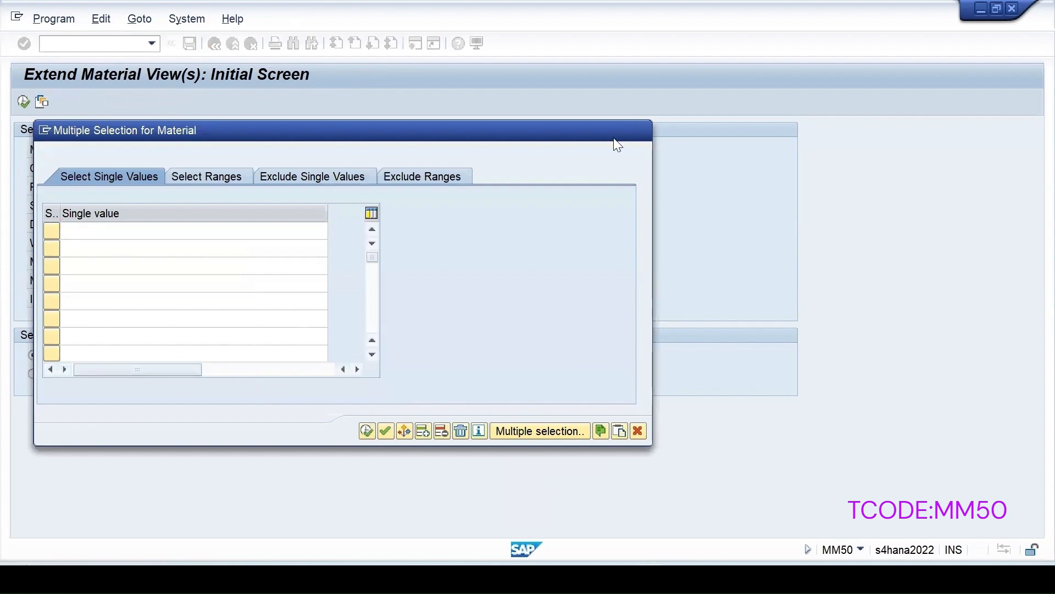
{"action": "key", "text": "Escape"}
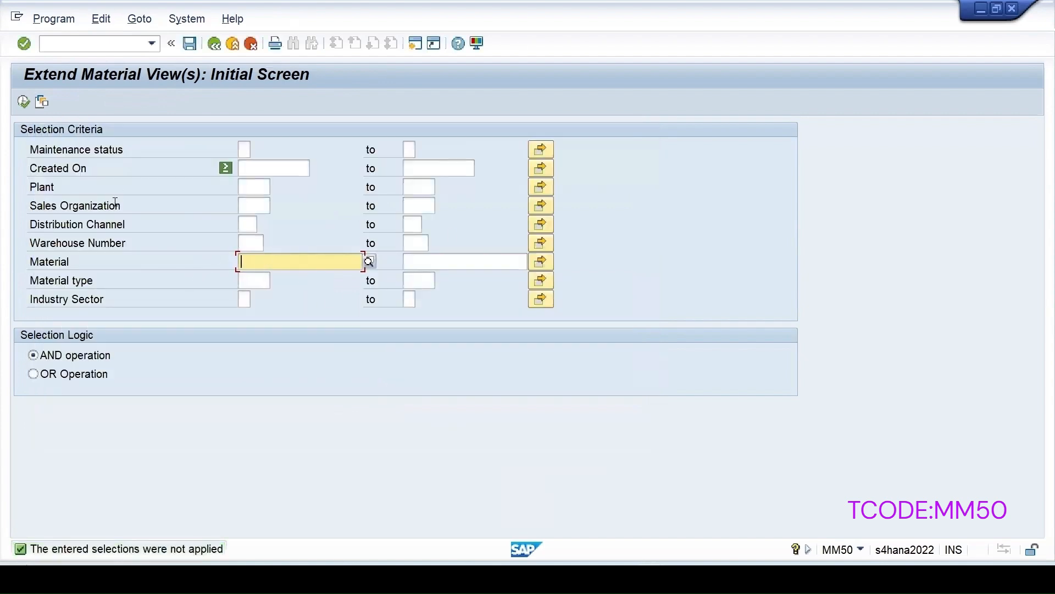
Select maintenance status Q (Quality management) and plant 1710, then execute the listing.
{"action": "left_click", "coordinate": [244, 149]}
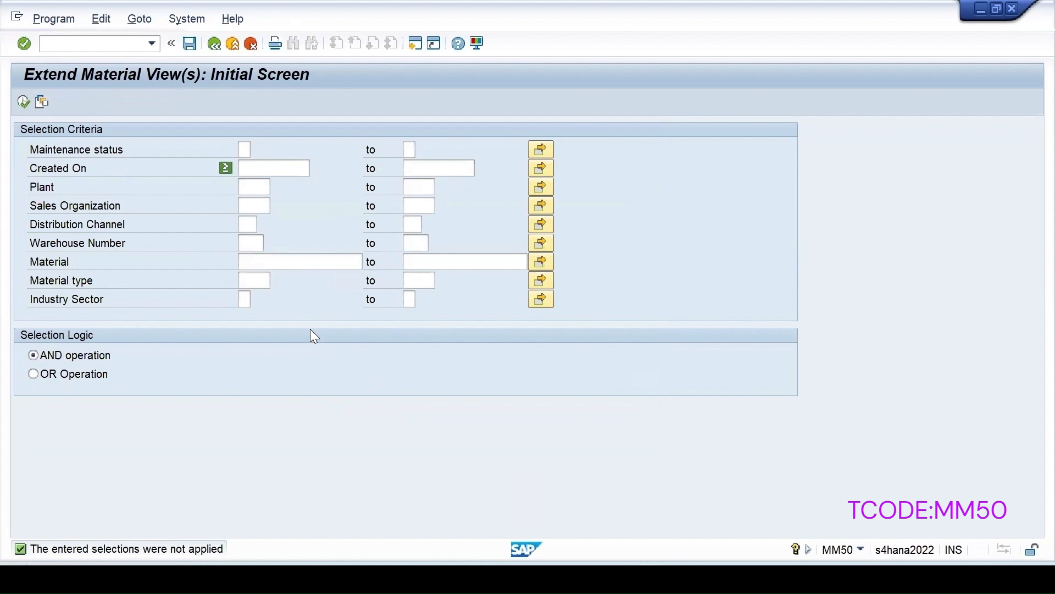
{"action": "key", "text": "F4"}
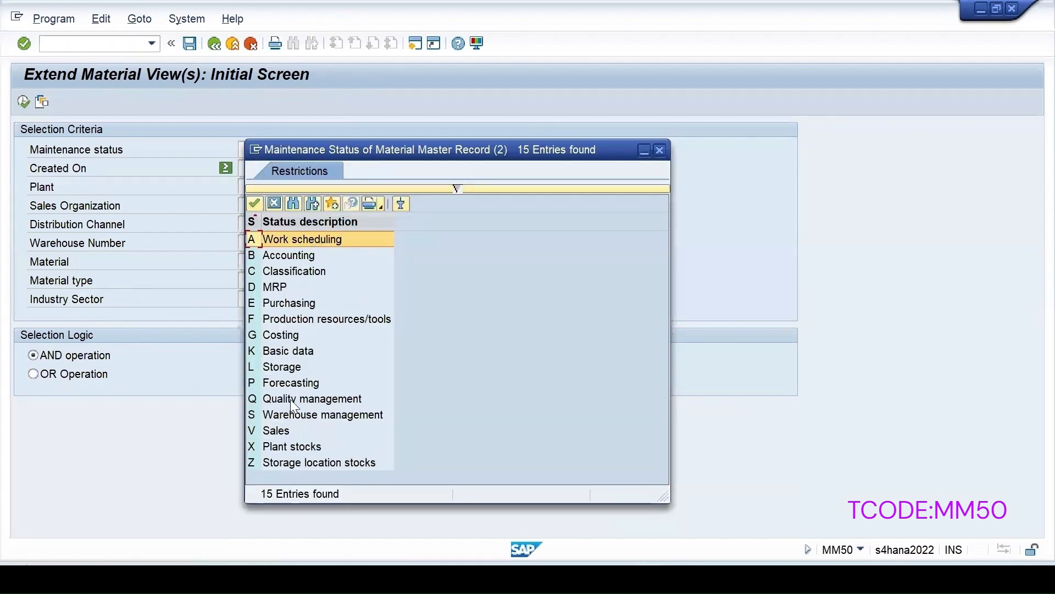
{"action": "left_click", "coordinate": [290, 399]}
{"action": "double_click", "coordinate": [290, 402]}
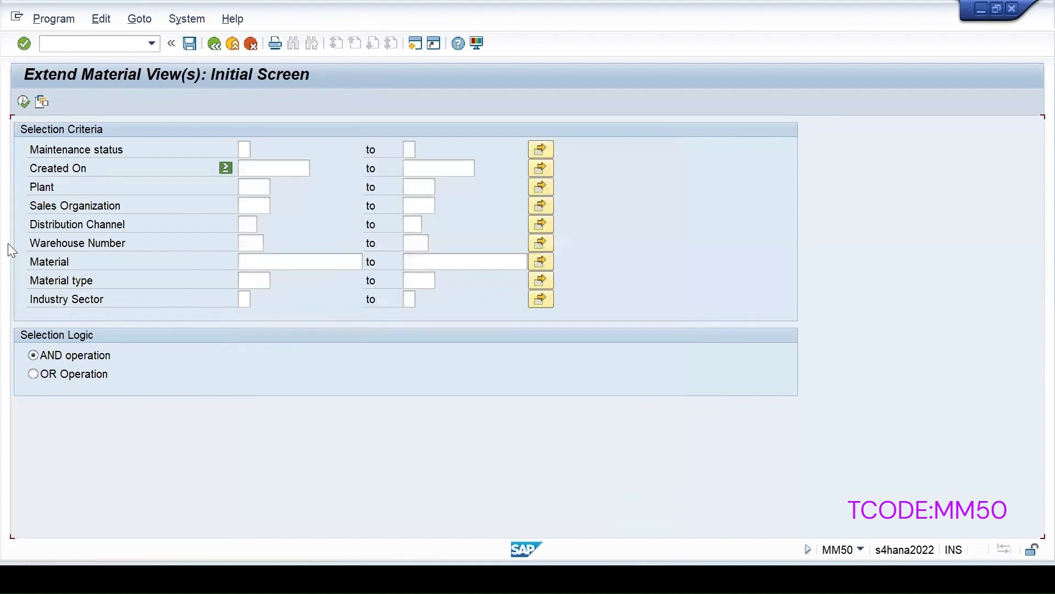
{"action": "left_click", "coordinate": [249, 192]}
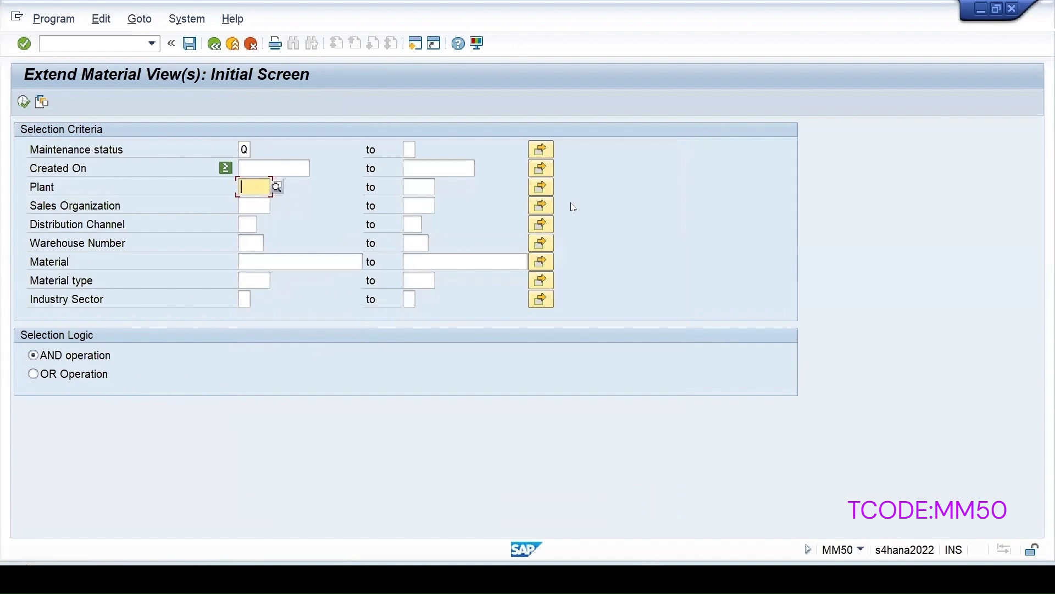
{"action": "type", "text": "1710"}
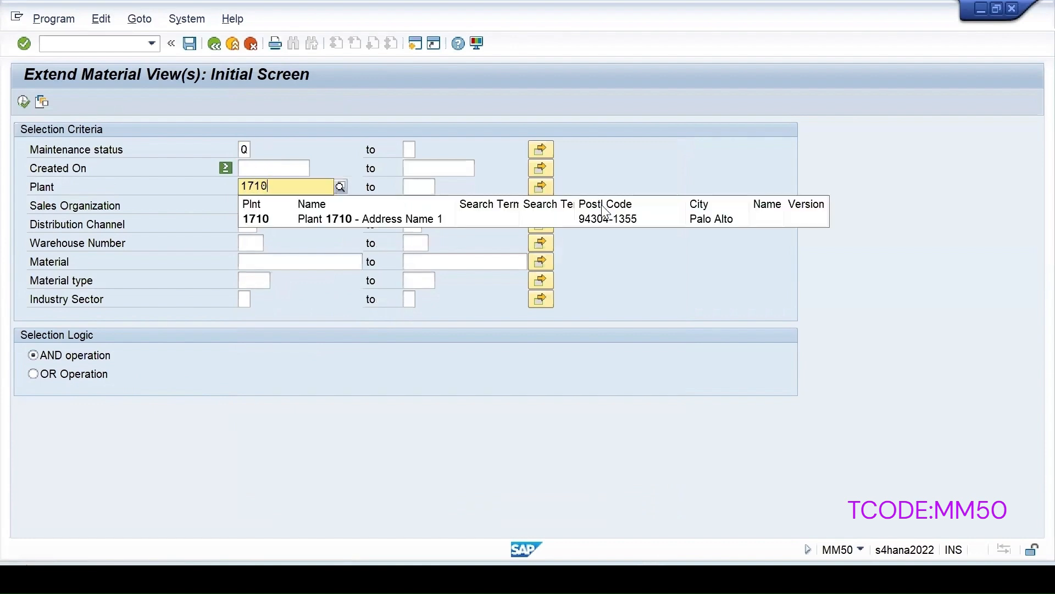
{"action": "key", "text": "Return"}
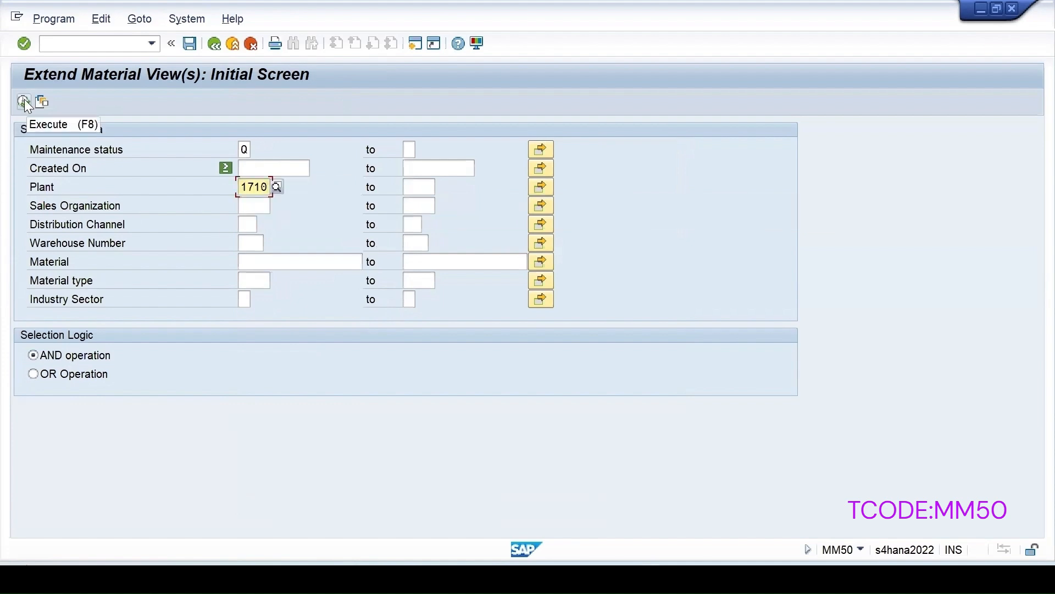
{"action": "left_click", "coordinate": [24, 101]}
Mark materials 46, KS_FG1, 48, 51, 61, BIKE_ HANDL and HARD DISC, then maintain and save 46.
{"action": "left_click", "coordinate": [24, 168]}
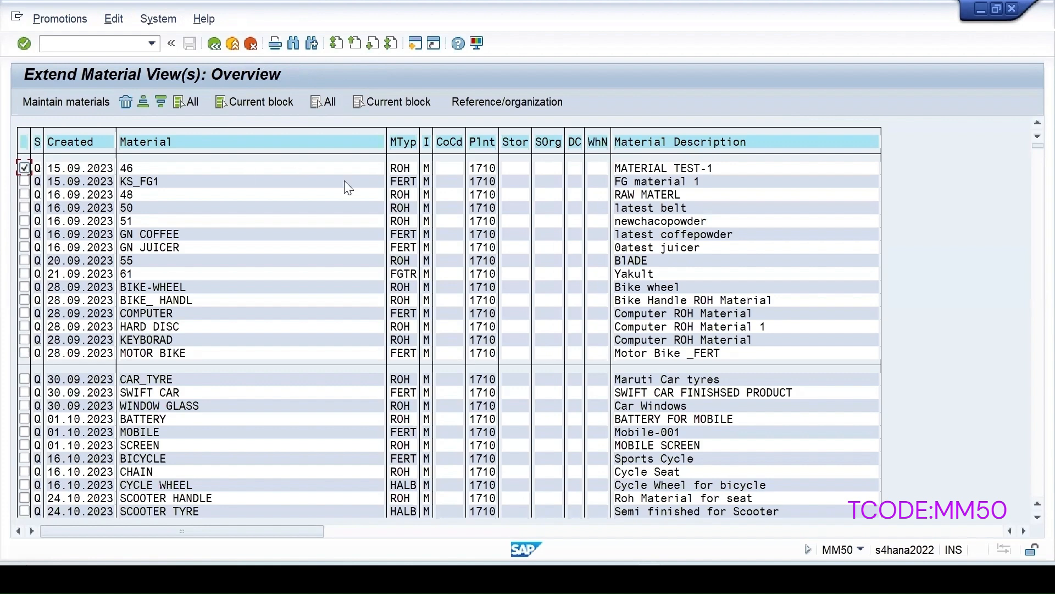
{"action": "left_click", "coordinate": [366, 101]}
{"action": "left_click", "coordinate": [23, 142]}
{"action": "left_click", "coordinate": [24, 168]}
{"action": "left_click", "coordinate": [24, 181]}
{"action": "left_click", "coordinate": [24, 194]}
{"action": "left_click", "coordinate": [24, 221]}
{"action": "left_click", "coordinate": [24, 273]}
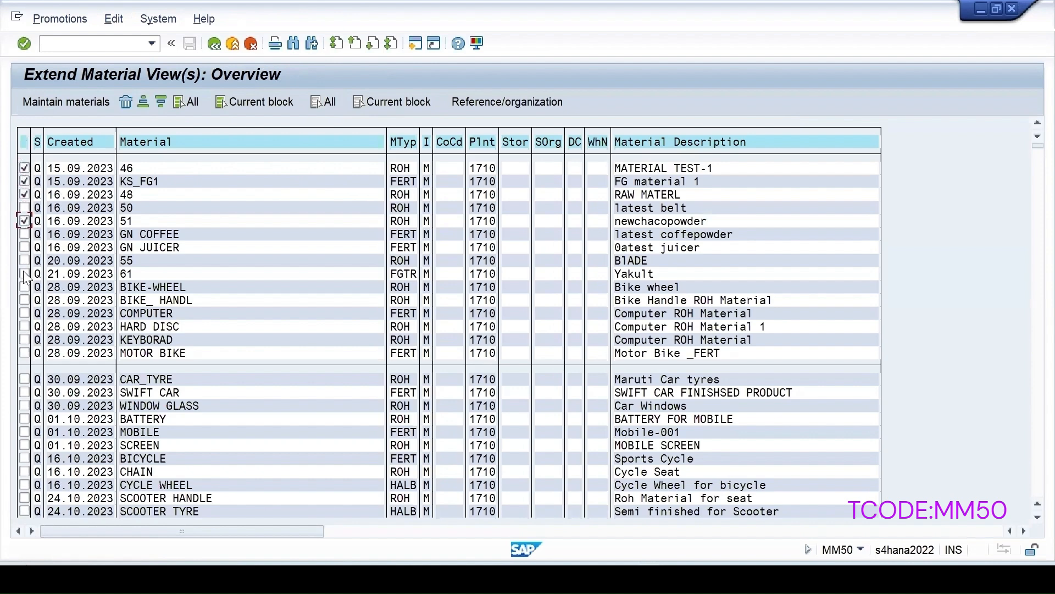
{"action": "left_click", "coordinate": [24, 300]}
{"action": "left_click", "coordinate": [25, 326]}
{"action": "left_click", "coordinate": [72, 103]}
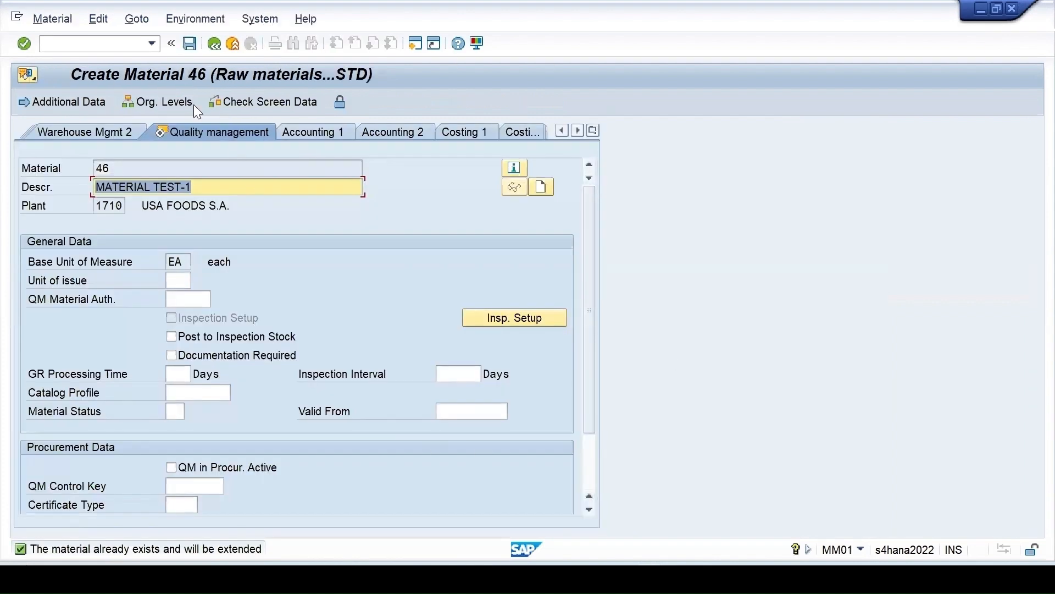
{"action": "left_click", "coordinate": [188, 43]}
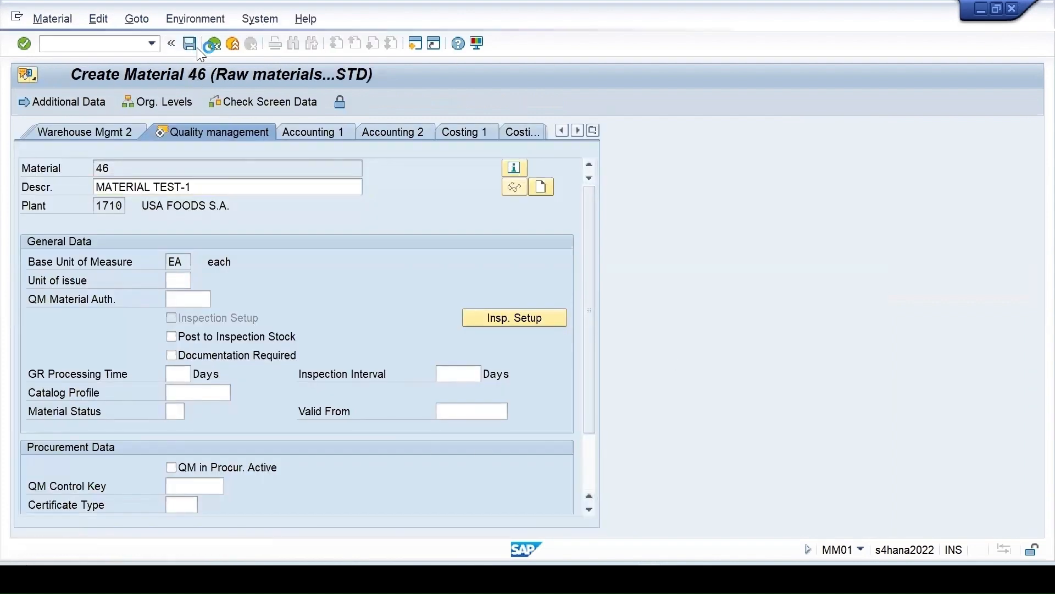